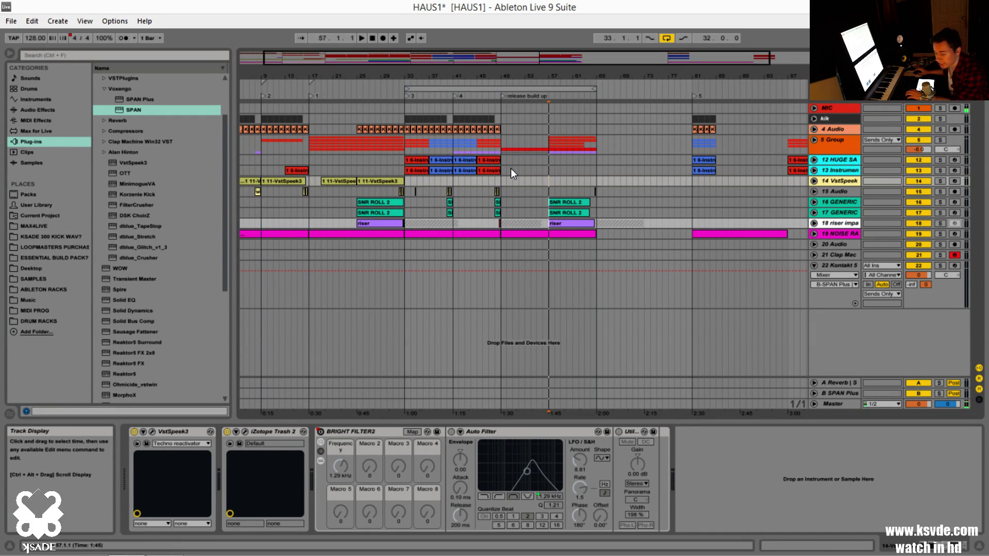
Open the dblue_Glitch plug-in window from the device chain of the 5 Group track.
{"action": "left_click", "coordinate": [840, 144]}
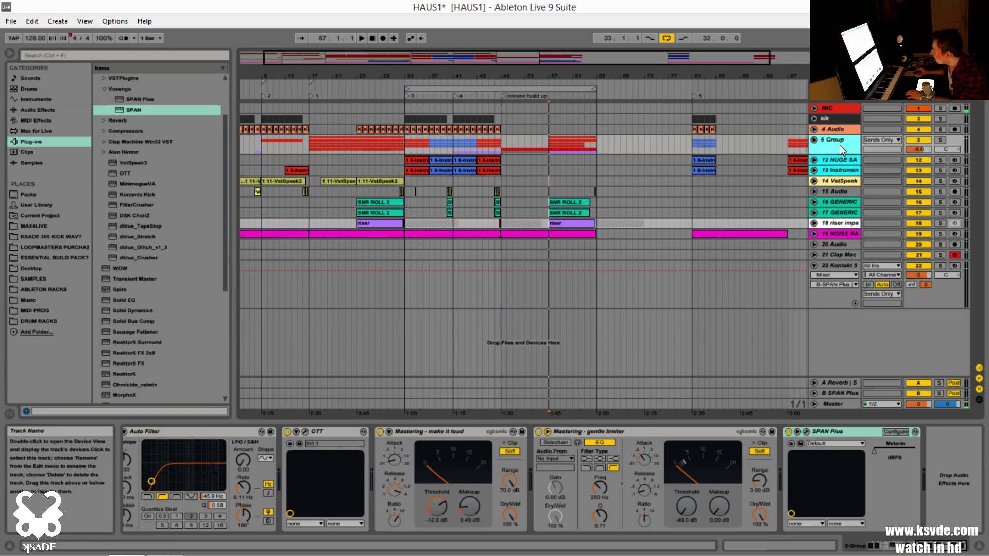
{"action": "left_click", "coordinate": [941, 549]}
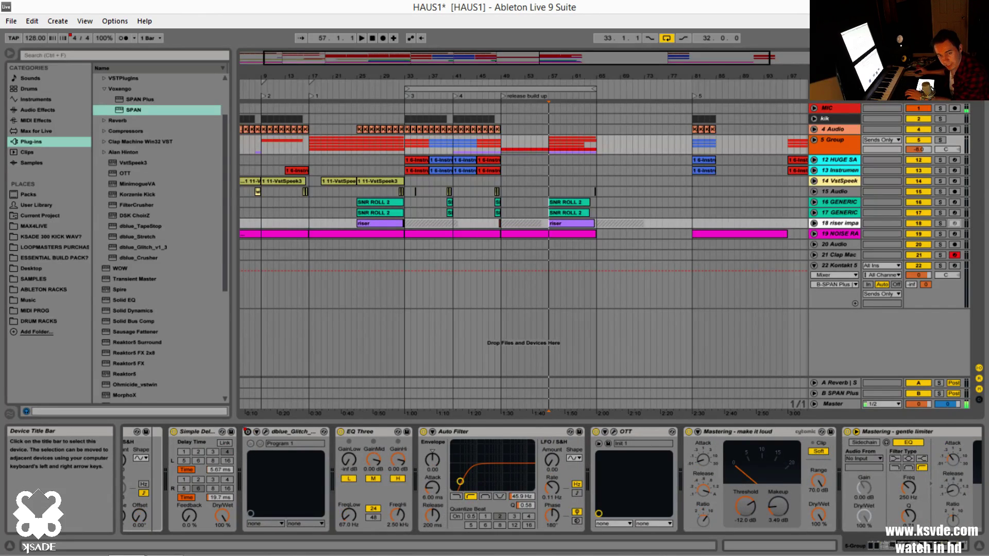
{"action": "scroll", "coordinate": [608, 450], "scroll_direction": "left", "scroll_amount": 5}
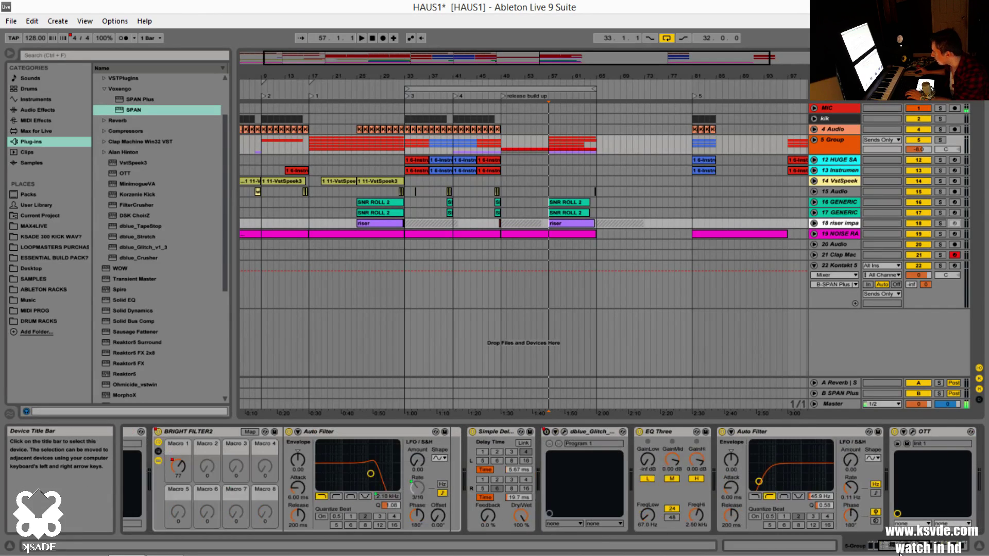
{"action": "left_click", "coordinate": [564, 429]}
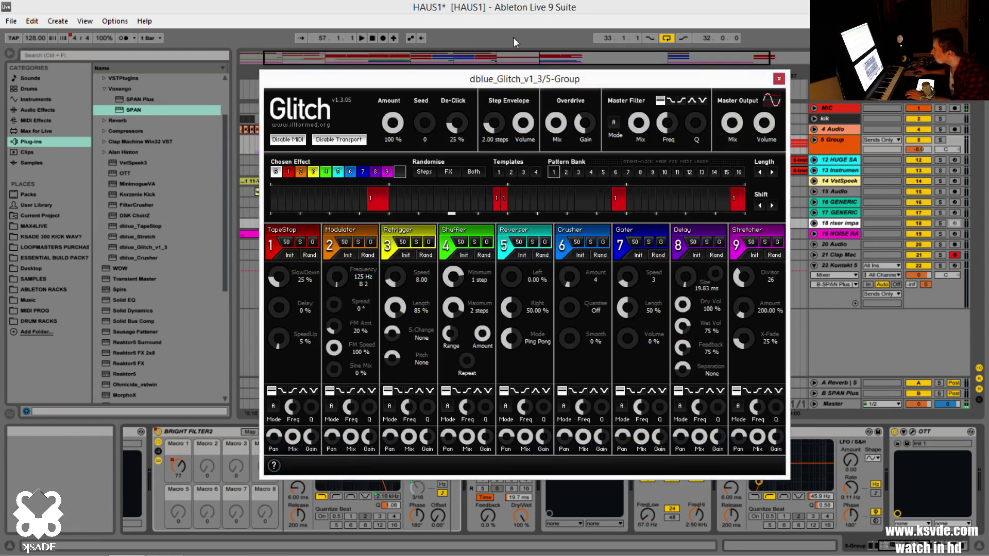
{"action": "mouse_move", "coordinate": [566, 85]}
{"action": "left_mouse_down"}
{"action": "mouse_move", "coordinate": [539, 79]}
{"action": "mouse_move", "coordinate": [579, 76]}
{"action": "left_mouse_up"}
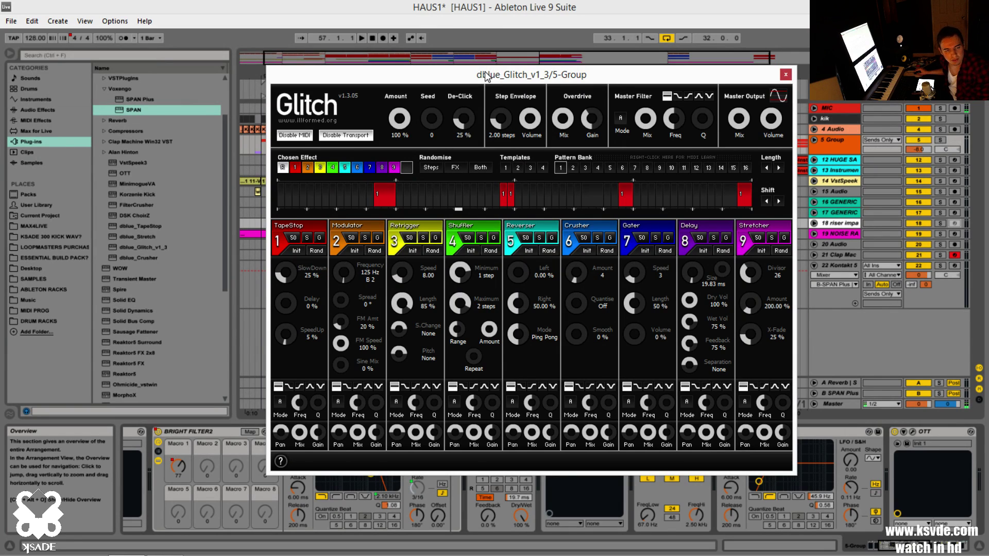
{"action": "left_click_drag", "start_coordinate": [484, 71], "coordinate": [490, 69]}
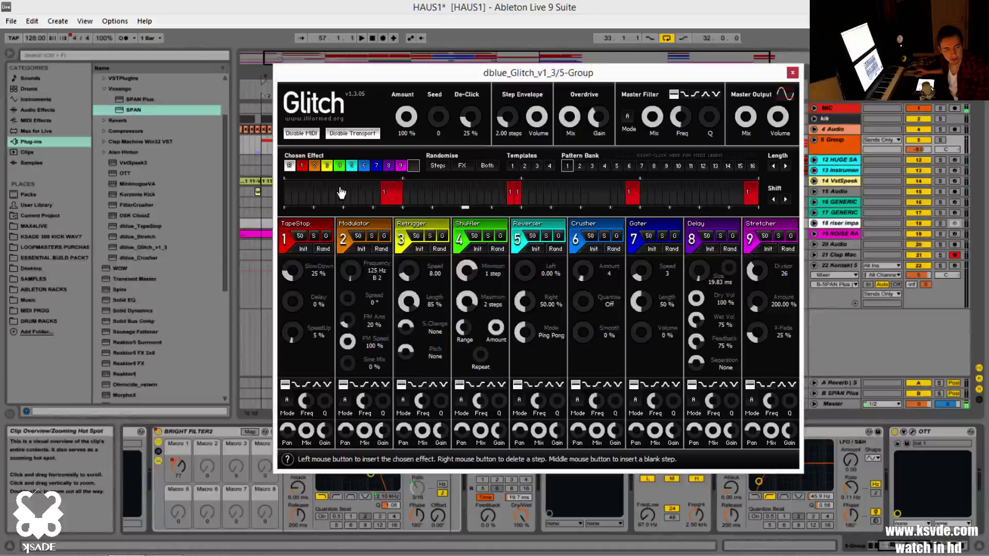
Fill the empty sequencer steps before the first TapeStop block with the Random effect and clear them again.
{"action": "left_click", "coordinate": [290, 166]}
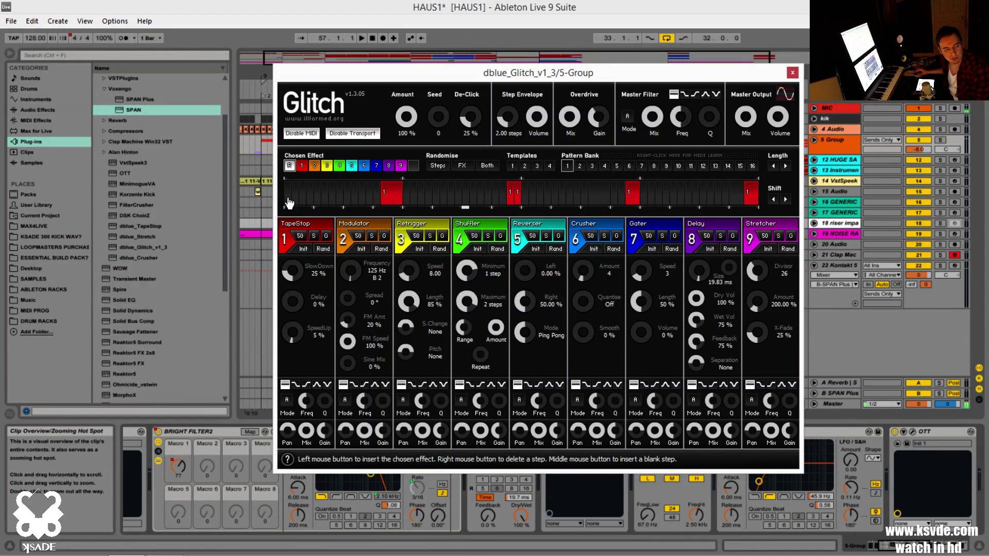
{"action": "left_click_drag", "start_coordinate": [288, 202], "coordinate": [372, 196]}
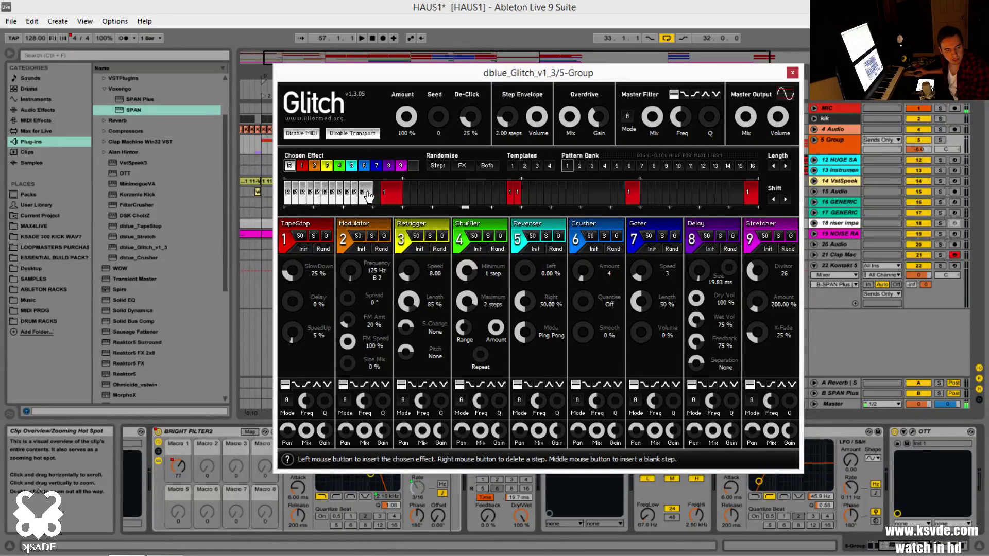
{"action": "left_click_drag", "start_coordinate": [344, 200], "coordinate": [287, 204]}
{"action": "left_click_drag", "start_coordinate": [367, 197], "coordinate": [320, 205]}
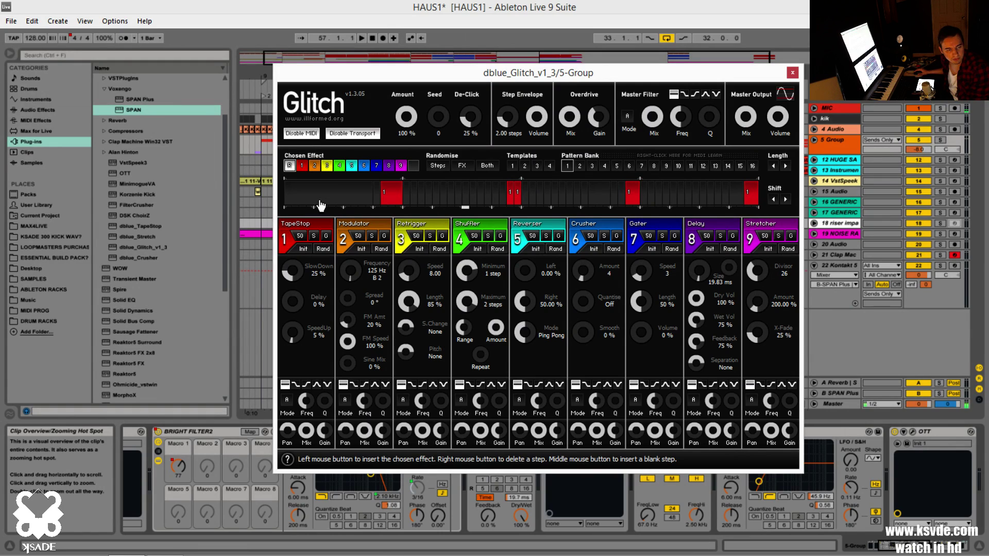
Choose the blank entry as the effect for editing the sequencer pattern.
{"action": "left_click", "coordinate": [413, 166]}
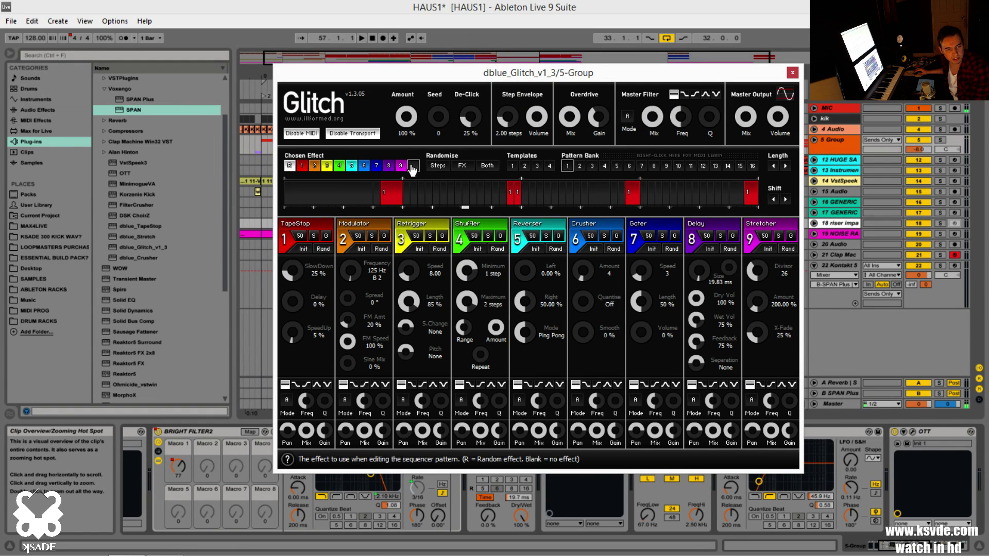
{"action": "left_click", "coordinate": [303, 165]}
{"action": "left_click", "coordinate": [413, 165]}
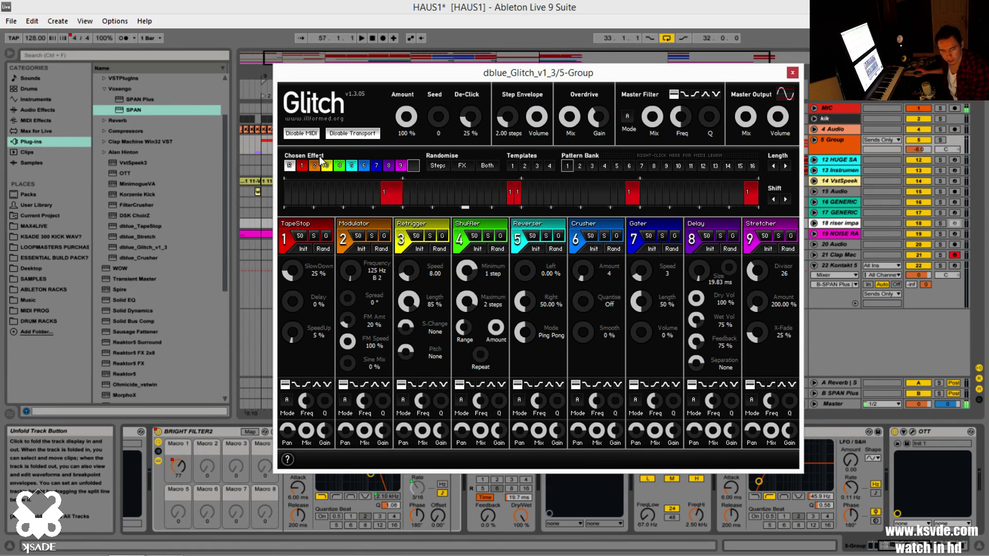
Look through the first six patterns of the pattern bank and return to pattern 1.
{"action": "left_click", "coordinate": [591, 165]}
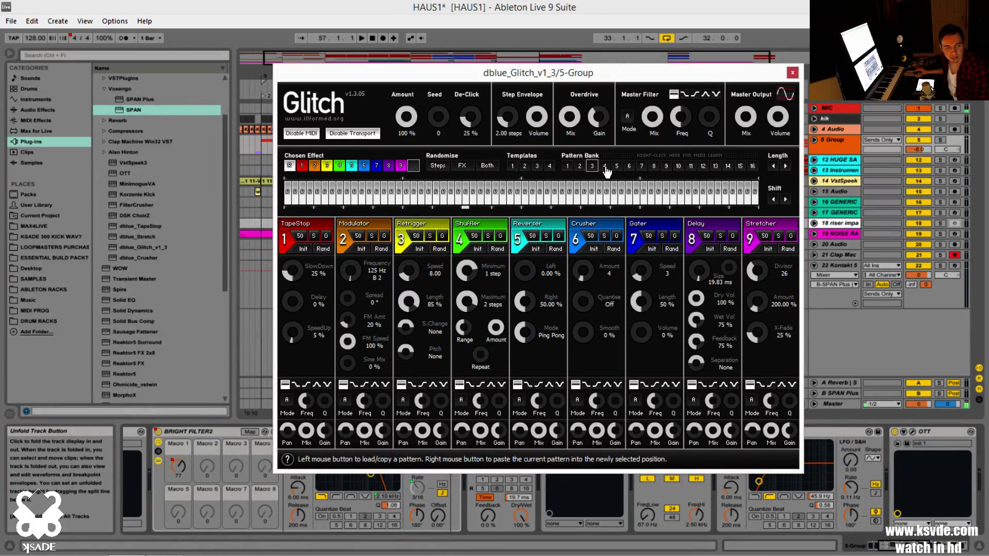
{"action": "left_click", "coordinate": [604, 166]}
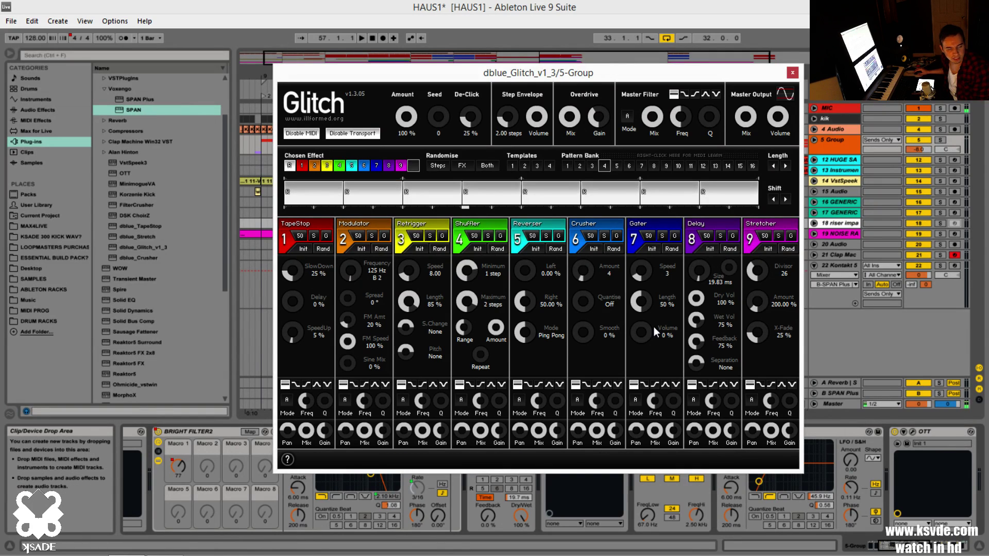
{"action": "left_click", "coordinate": [592, 165]}
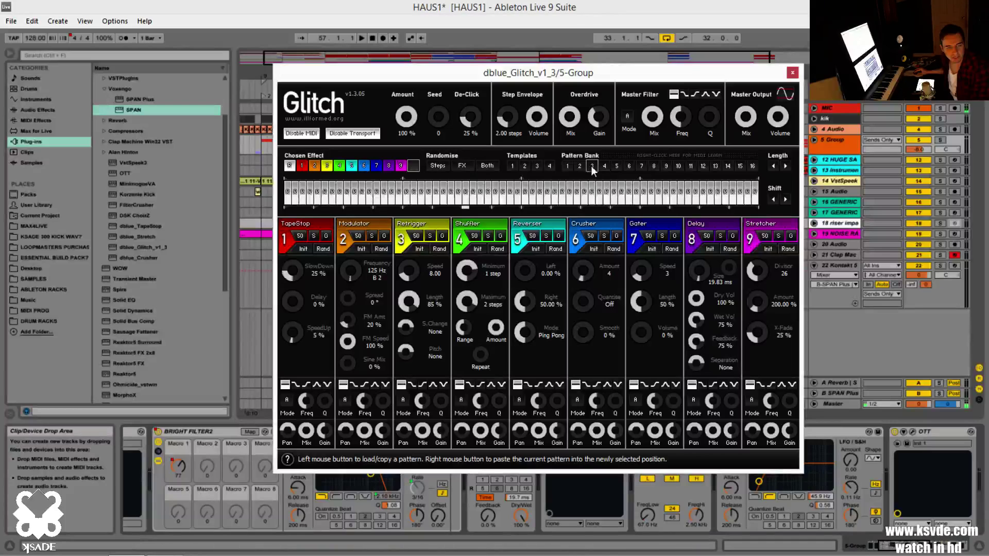
{"action": "left_click", "coordinate": [580, 166]}
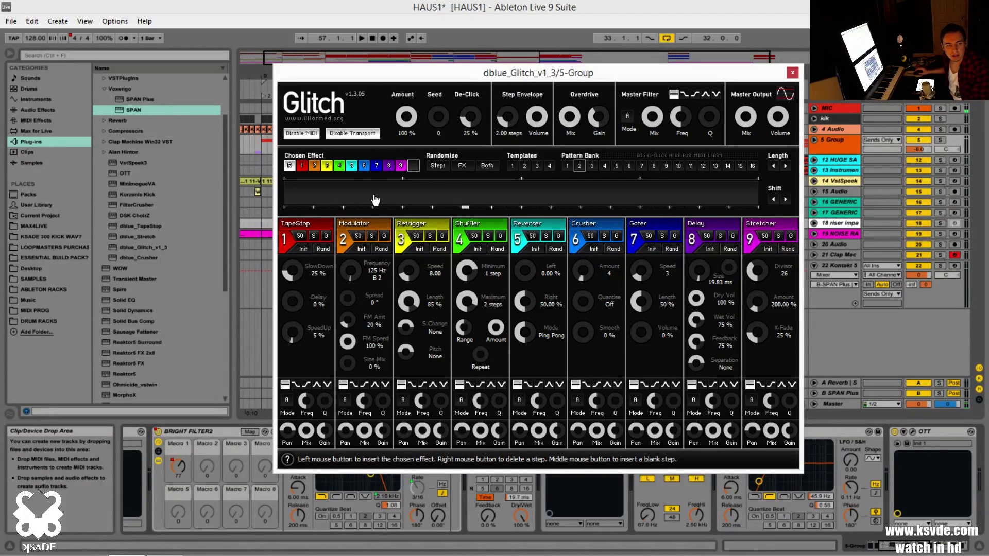
{"action": "left_click", "coordinate": [592, 166]}
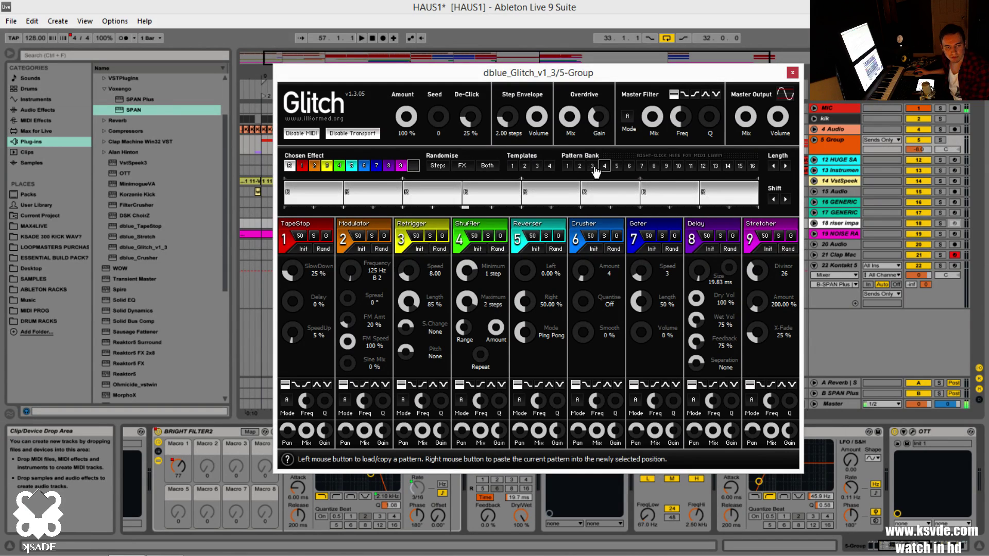
{"action": "left_click", "coordinate": [567, 166]}
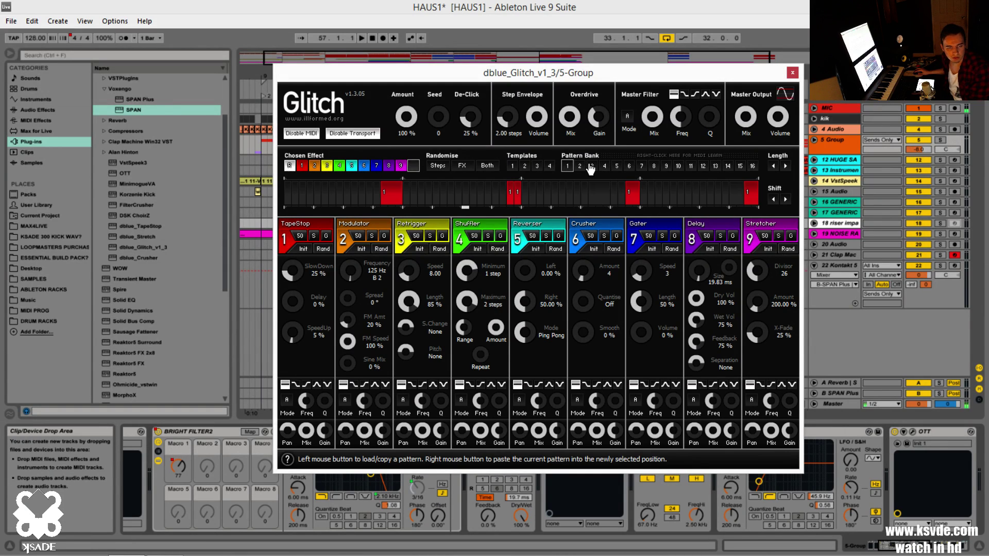
{"action": "left_click", "coordinate": [594, 165]}
{"action": "left_click", "coordinate": [605, 165]}
{"action": "left_click", "coordinate": [616, 165]}
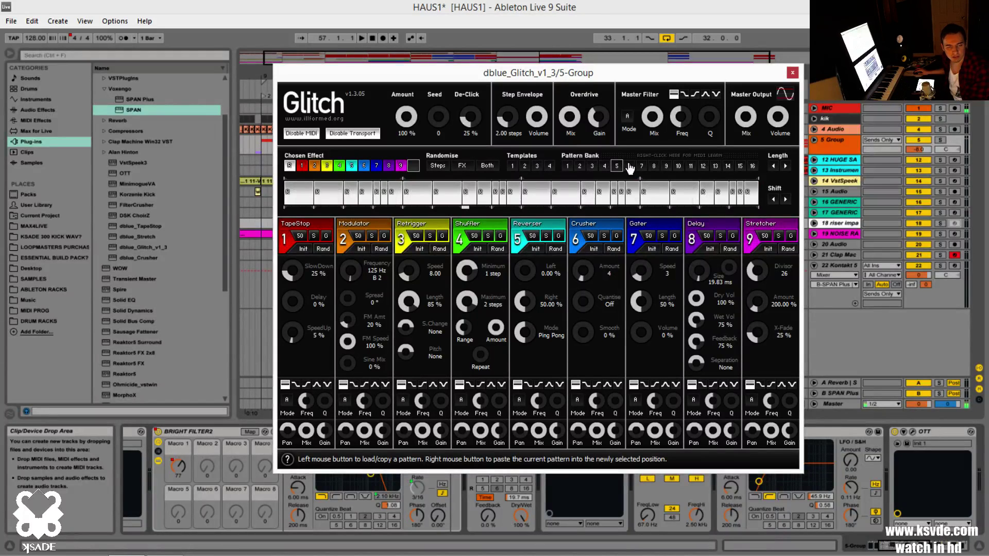
{"action": "left_click", "coordinate": [625, 166]}
{"action": "left_click", "coordinate": [592, 166]}
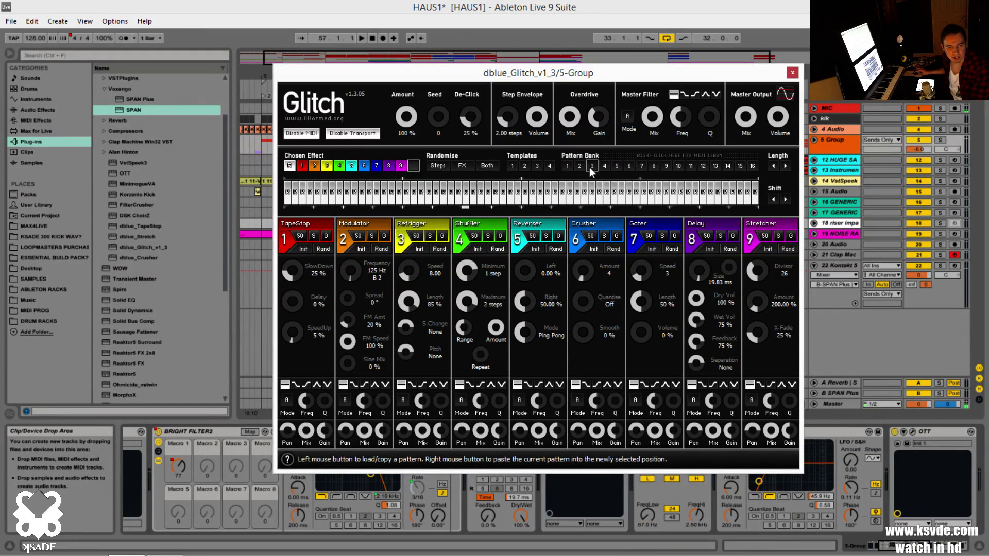
{"action": "left_click", "coordinate": [581, 166]}
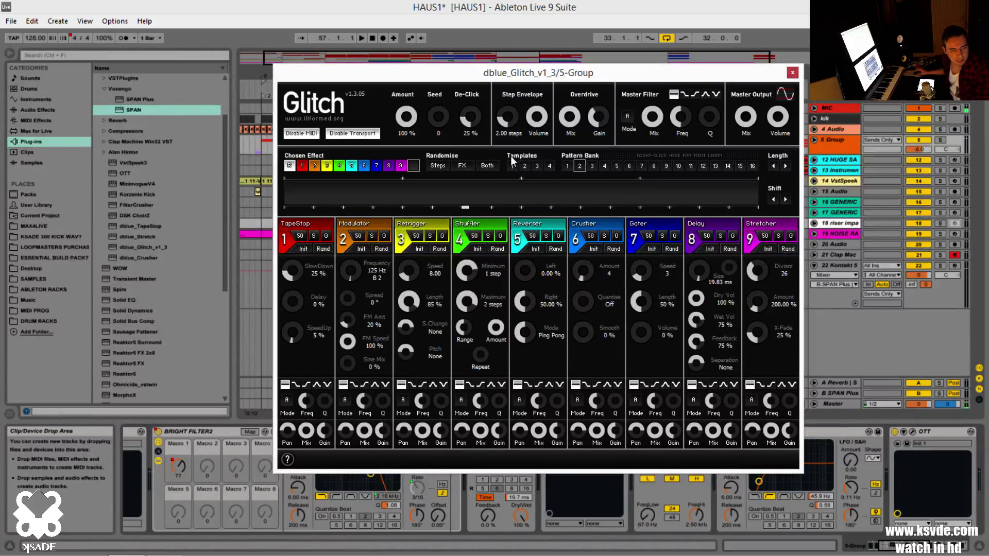
{"action": "left_click", "coordinate": [567, 166]}
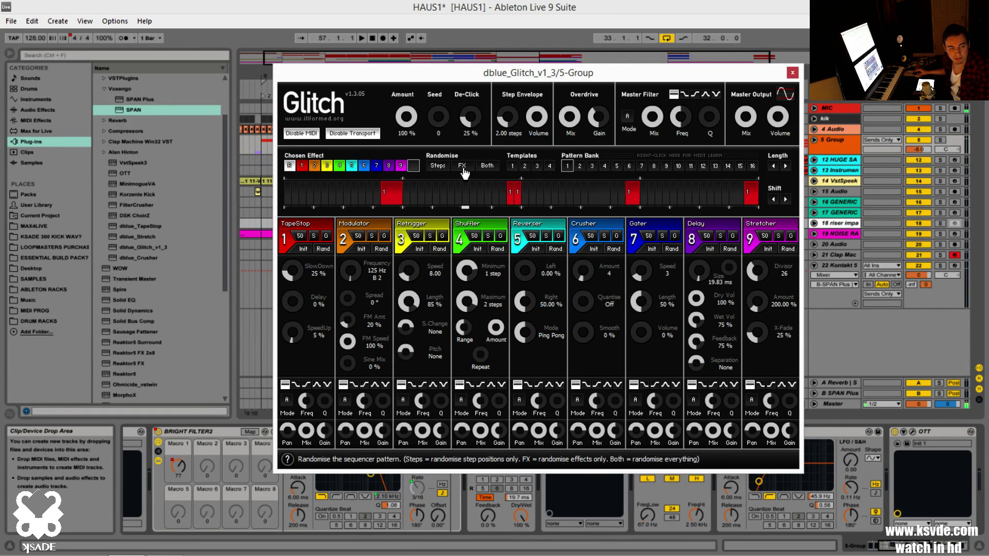
Shift the entire sequencer pattern sideways by single steps and bring it back to its original position.
{"action": "left_click_drag", "start_coordinate": [539, 75], "coordinate": [549, 76]}
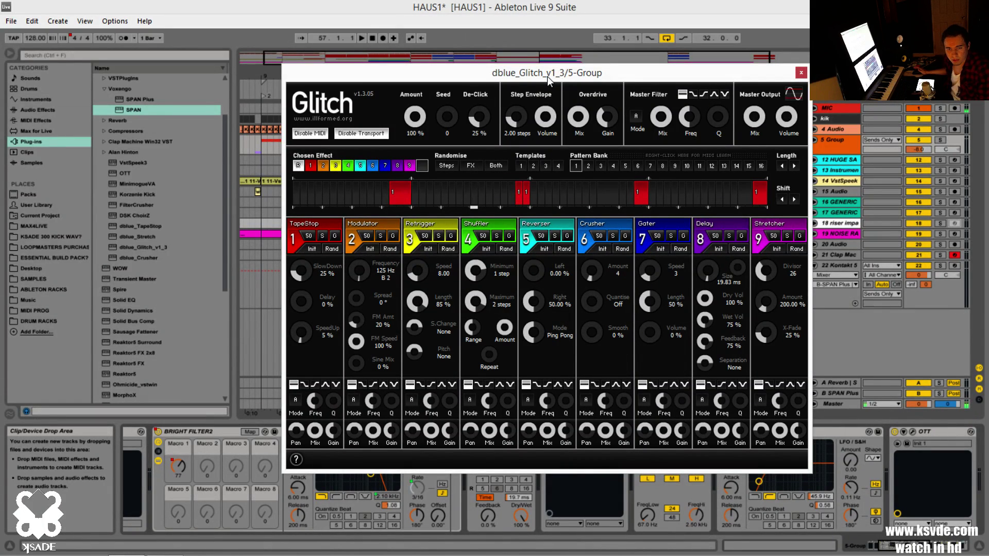
{"action": "left_click_drag", "start_coordinate": [547, 76], "coordinate": [537, 85]}
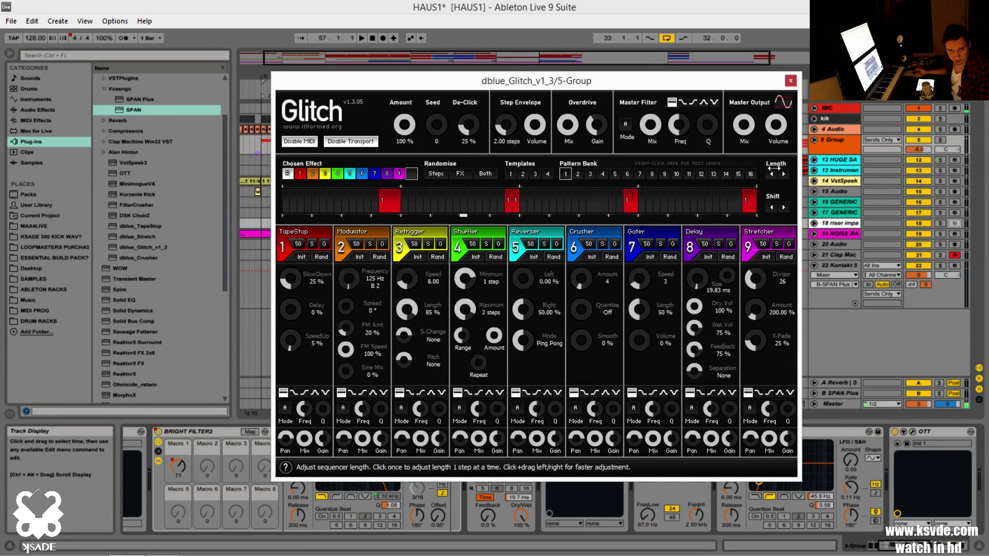
{"action": "left_click", "coordinate": [784, 208]}
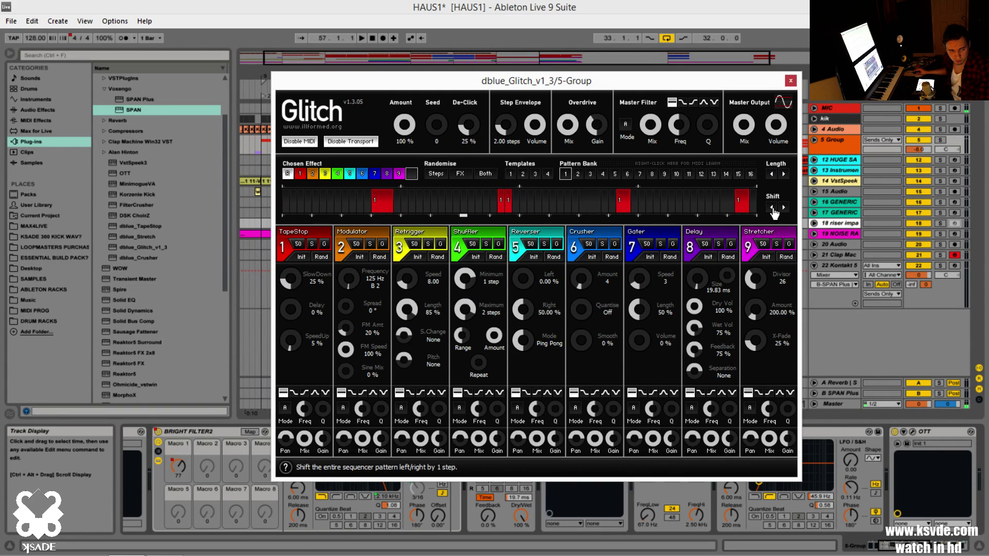
{"action": "left_click", "coordinate": [783, 207]}
{"action": "left_click", "coordinate": [784, 208]}
{"action": "left_click", "coordinate": [783, 208]}
{"action": "left_click", "coordinate": [783, 208]}
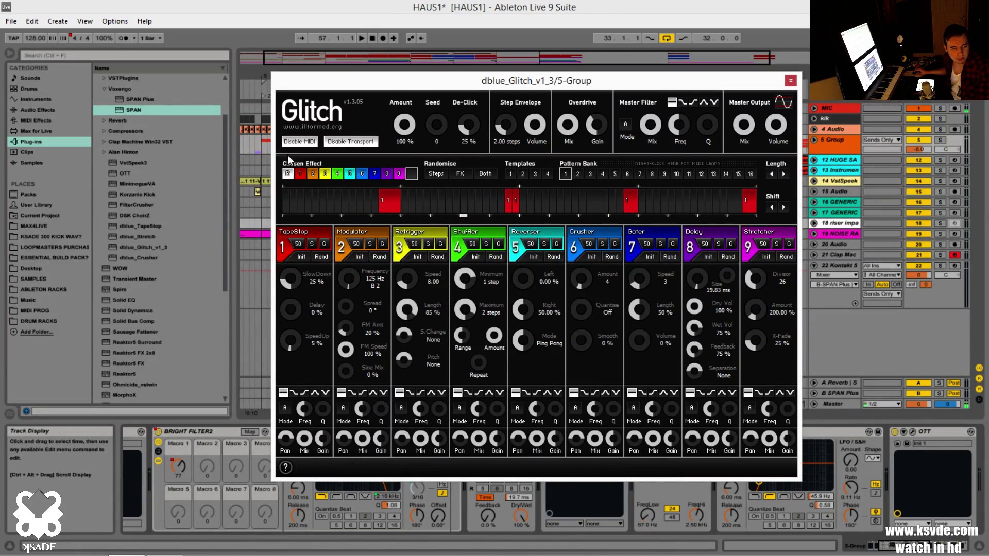
Choose the Retrigger effect, insert one step of it before the first TapeStop block and delete that step.
{"action": "left_click", "coordinate": [325, 174]}
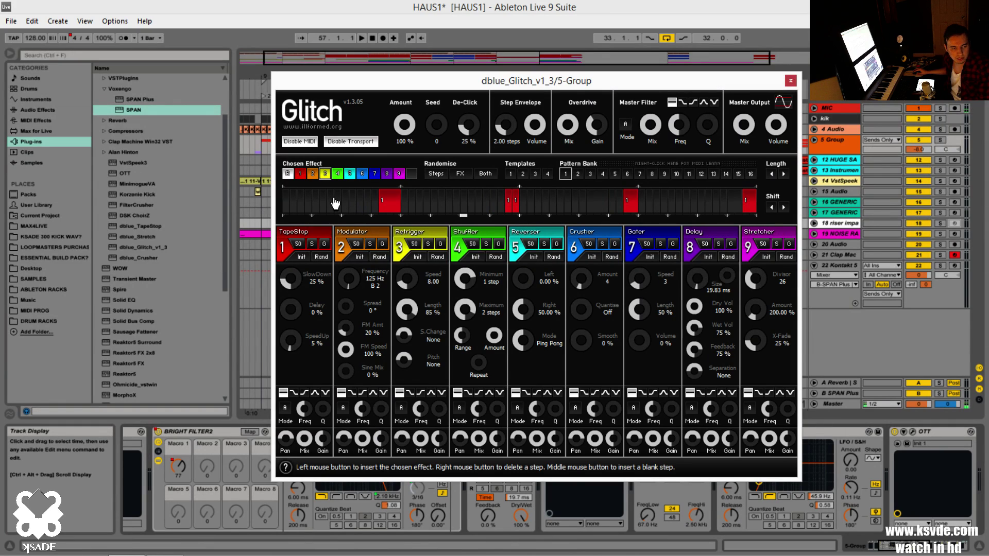
{"action": "left_click", "coordinate": [333, 201]}
{"action": "right_click", "coordinate": [333, 202]}
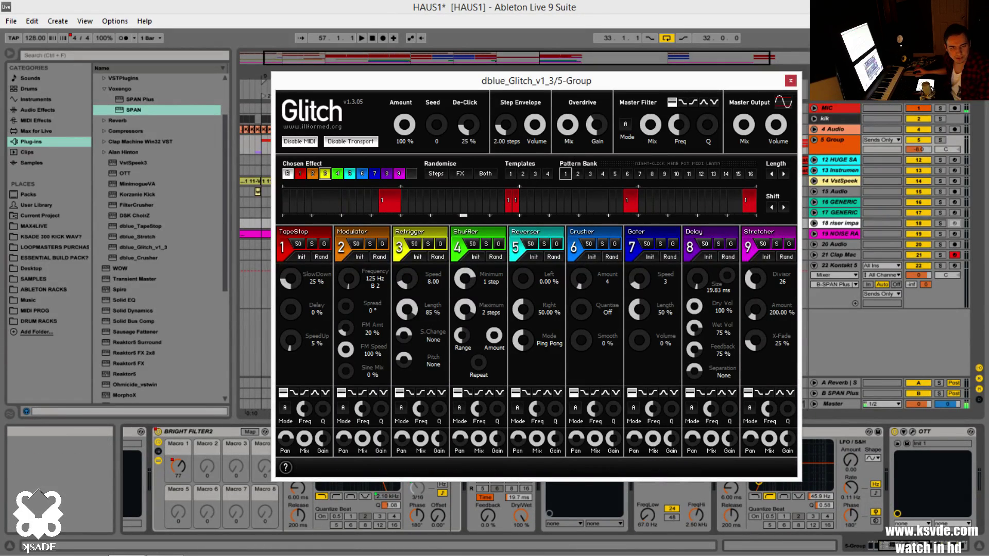
Close the Glitch window and unfold 5 Group from bar 33 to show the dblue_Glitch Device On automation.
{"action": "left_click", "coordinate": [791, 81]}
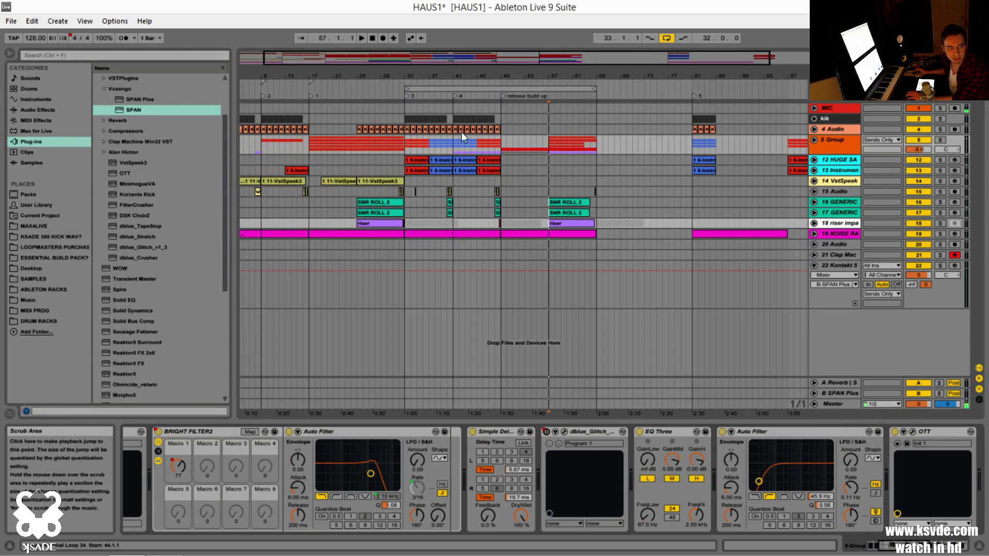
{"action": "left_click", "coordinate": [407, 146]}
{"action": "left_click", "coordinate": [812, 139]}
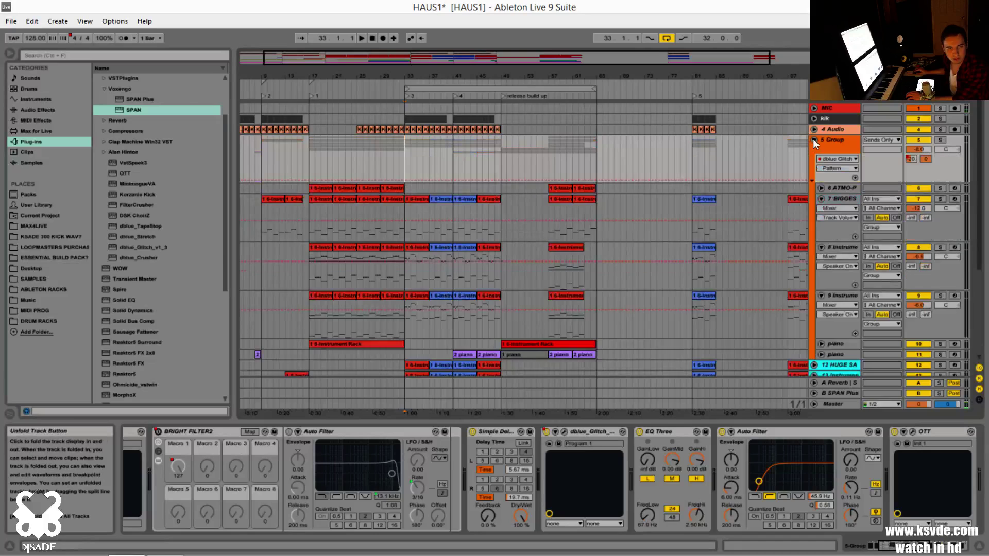
{"action": "left_click", "coordinate": [828, 169]}
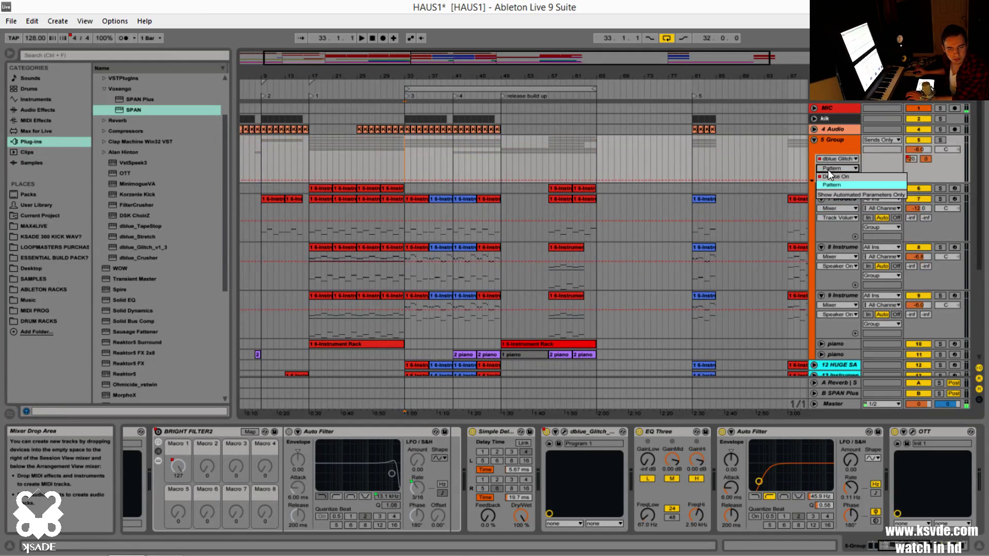
{"action": "left_click", "coordinate": [827, 176]}
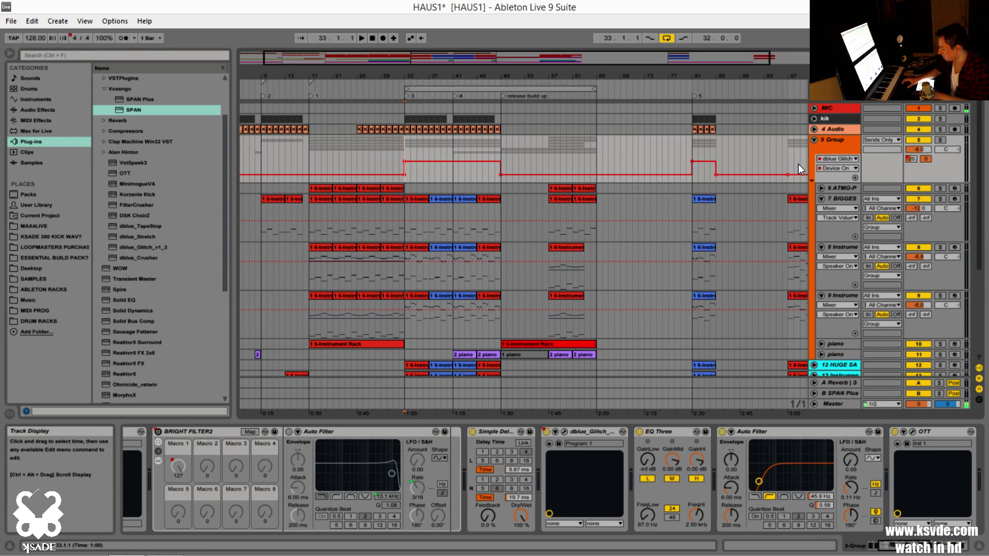
Play the section from bar 33 and check the Glitch device's on/off automation at bars 27 and 33.
{"action": "key", "text": "space"}
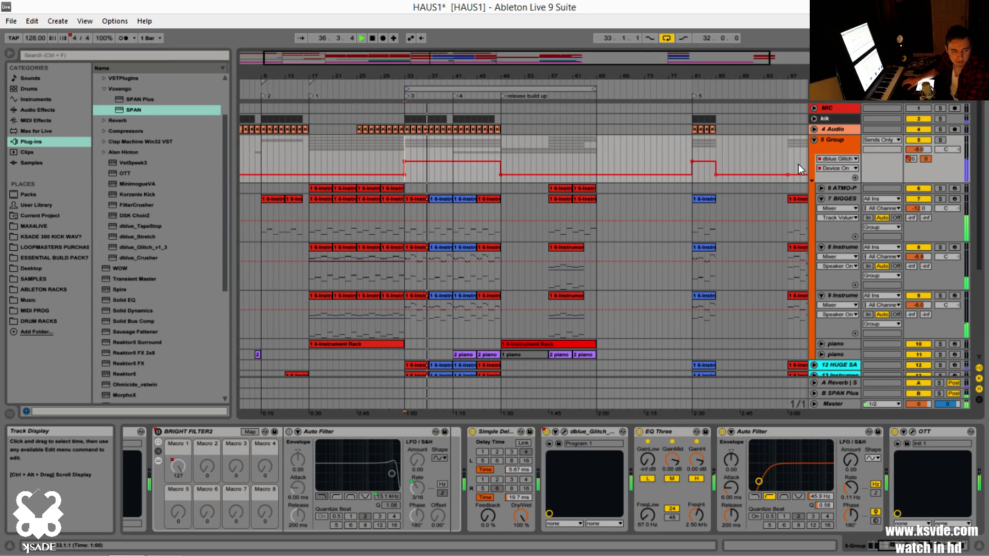
{"action": "key", "text": "space"}
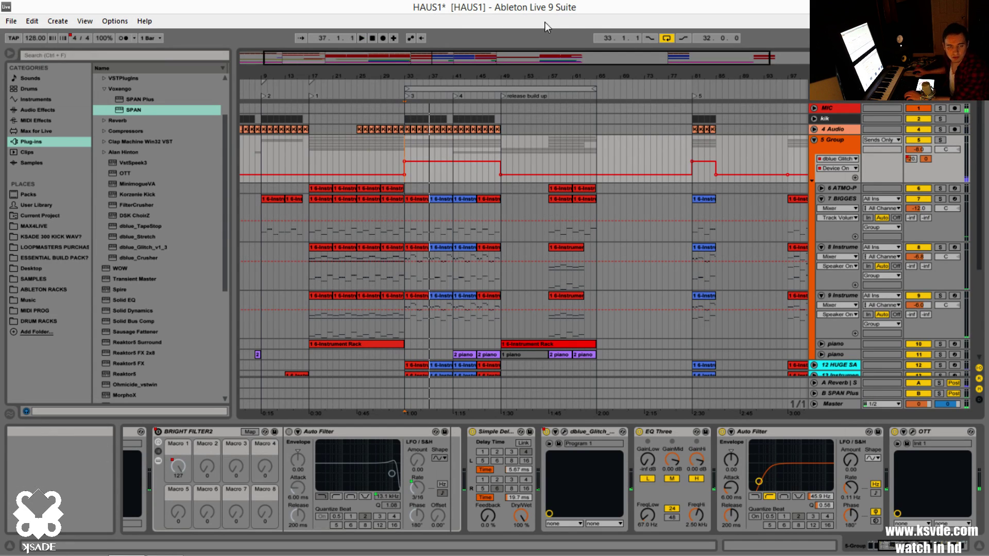
{"action": "left_click", "coordinate": [368, 154]}
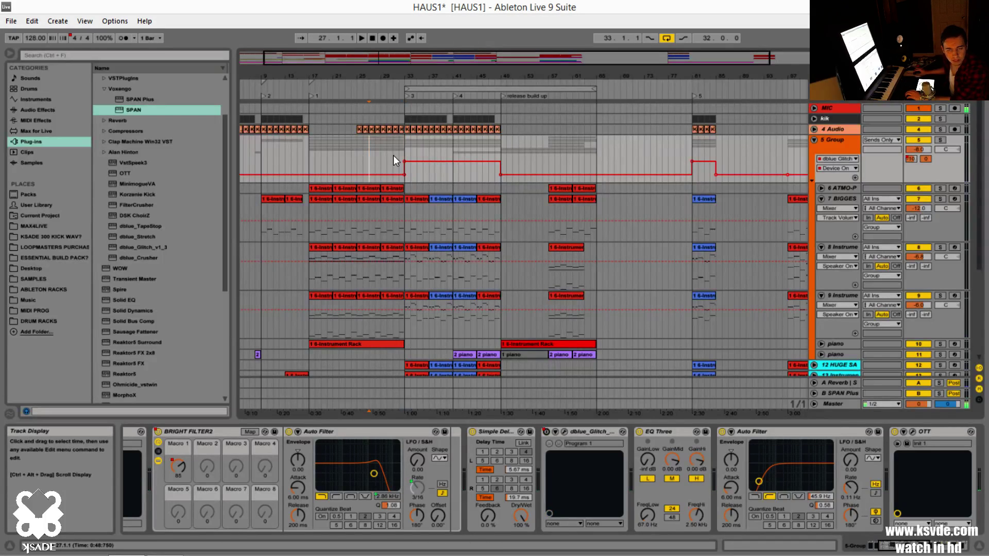
{"action": "left_click", "coordinate": [405, 156]}
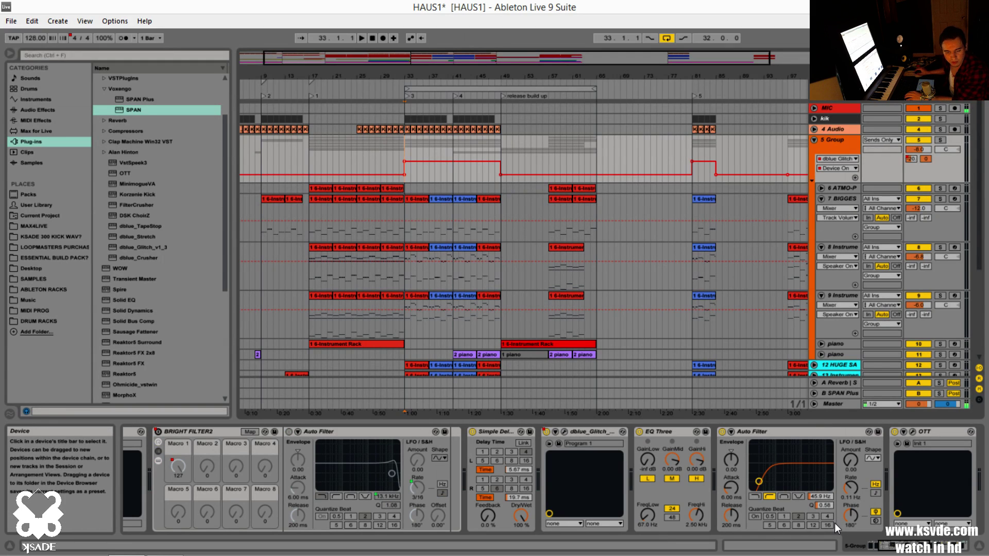
View the SPAN Plus analyzer at the end of the 5 Group device chain and close its window.
{"action": "left_click", "coordinate": [893, 549]}
{"action": "left_click_drag", "start_coordinate": [892, 549], "coordinate": [894, 550]}
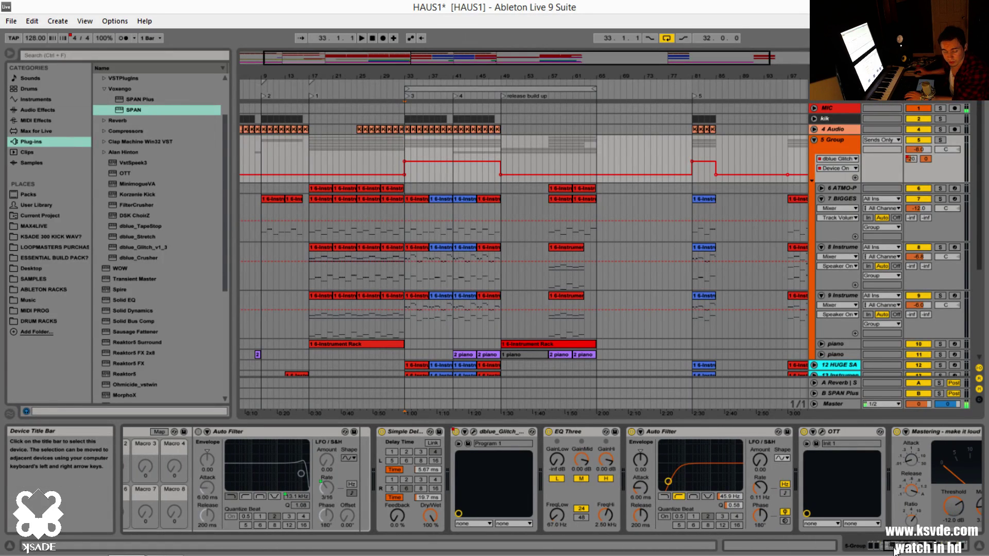
{"action": "left_click_drag", "start_coordinate": [894, 550], "coordinate": [916, 551]}
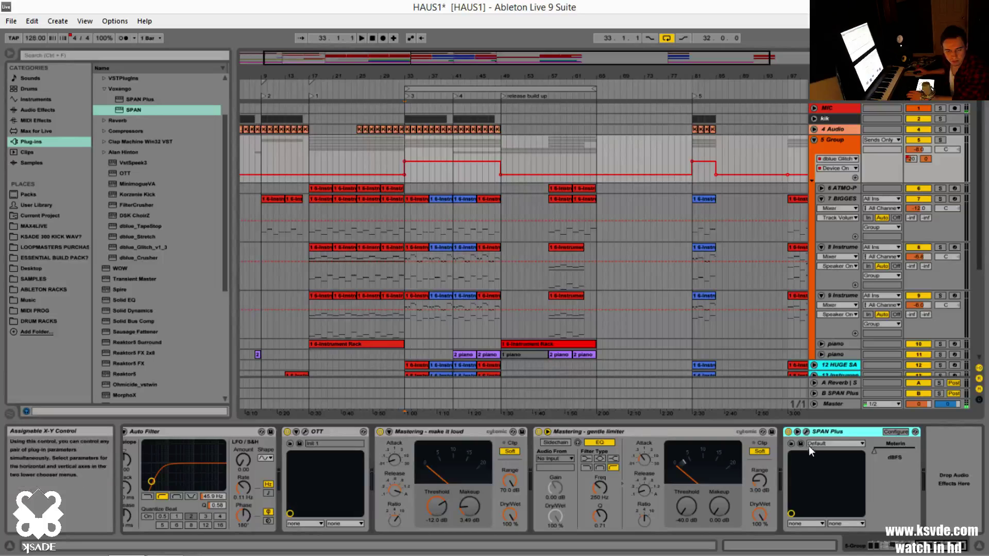
{"action": "left_click", "coordinate": [805, 432]}
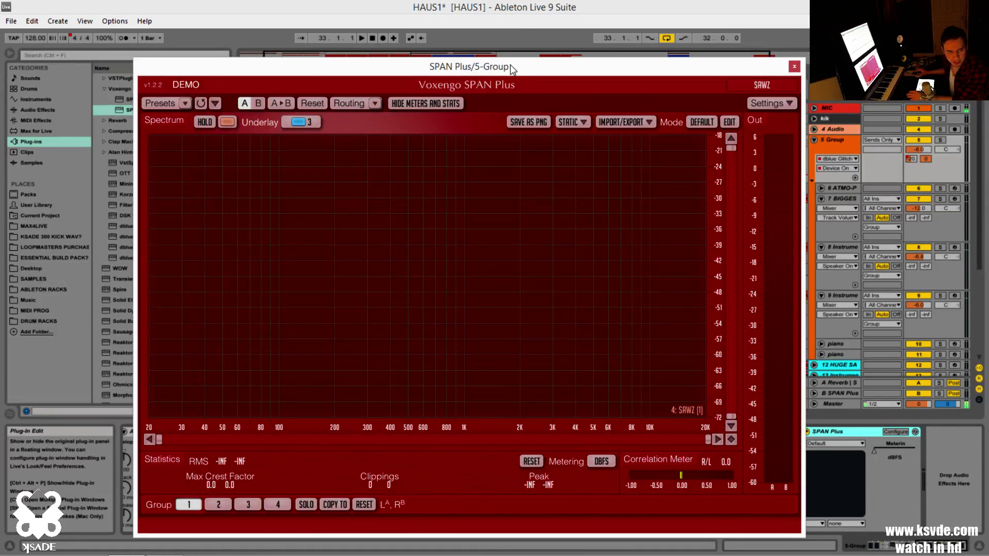
{"action": "left_click_drag", "start_coordinate": [526, 70], "coordinate": [491, 41]}
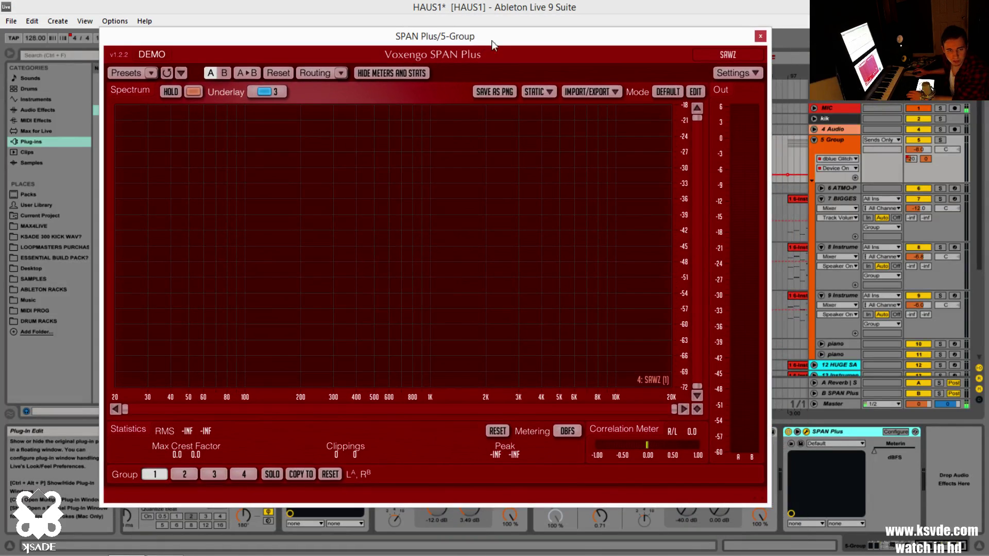
{"action": "left_click", "coordinate": [760, 36]}
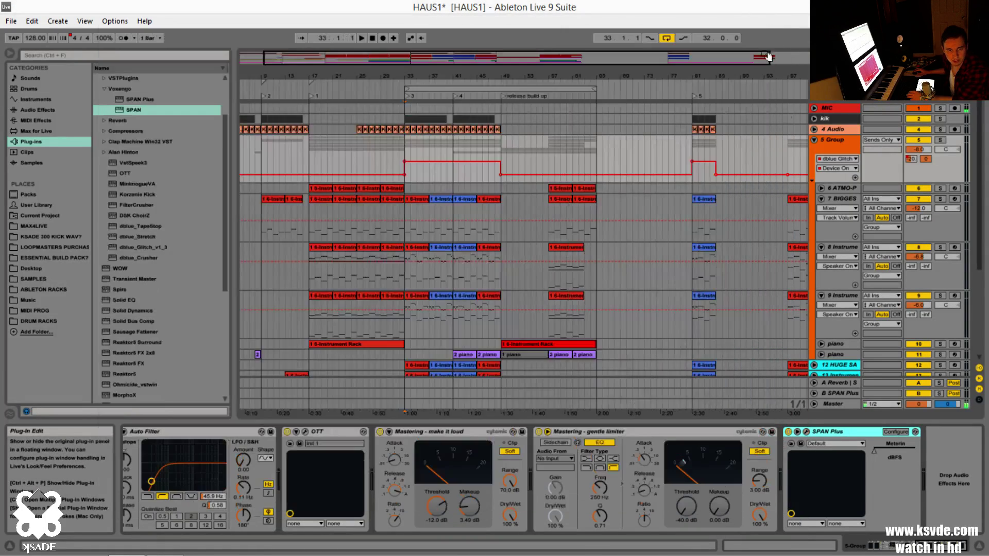
Open the SPAN analyzer on return track B and enlarge its window slightly.
{"action": "left_click", "coordinate": [834, 394]}
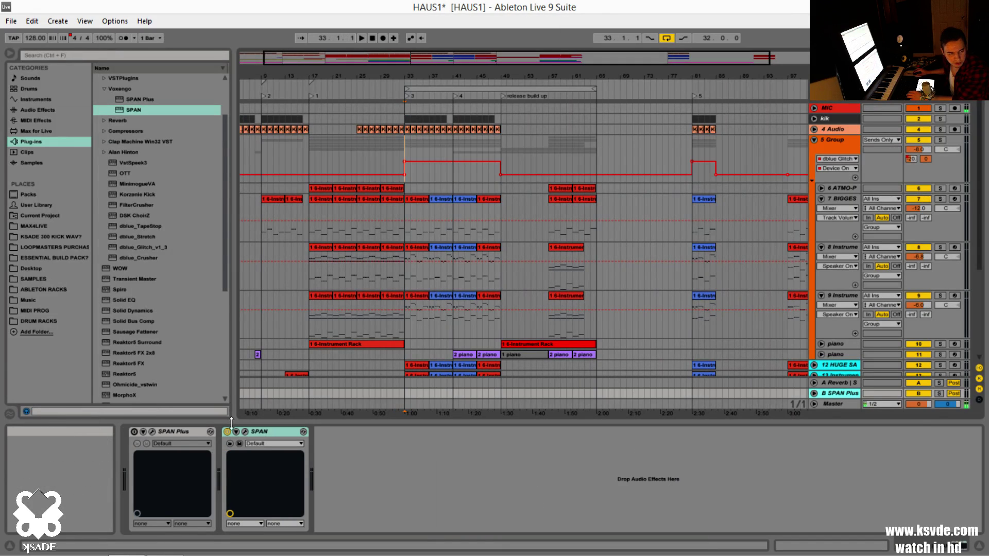
{"action": "left_click", "coordinate": [245, 433]}
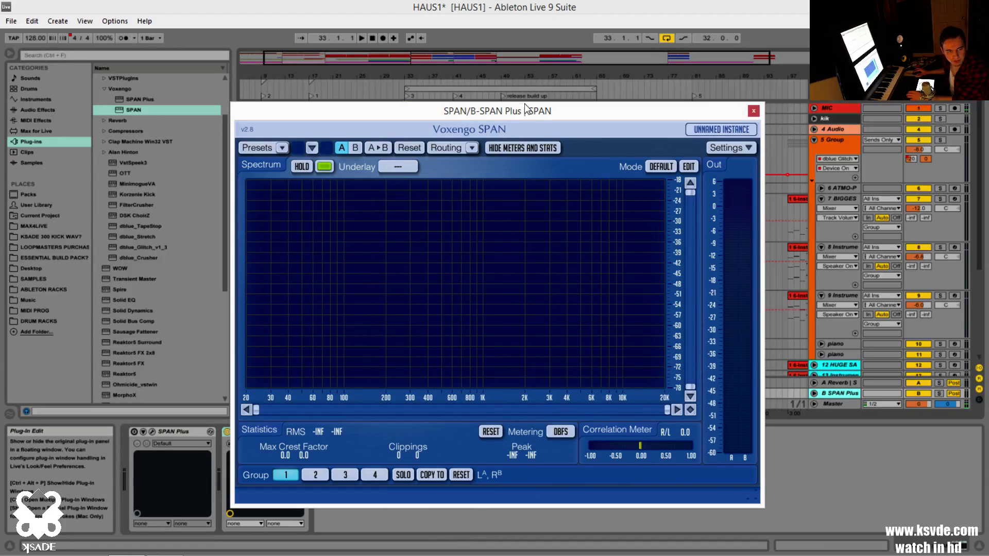
{"action": "left_click_drag", "start_coordinate": [536, 113], "coordinate": [547, 55]}
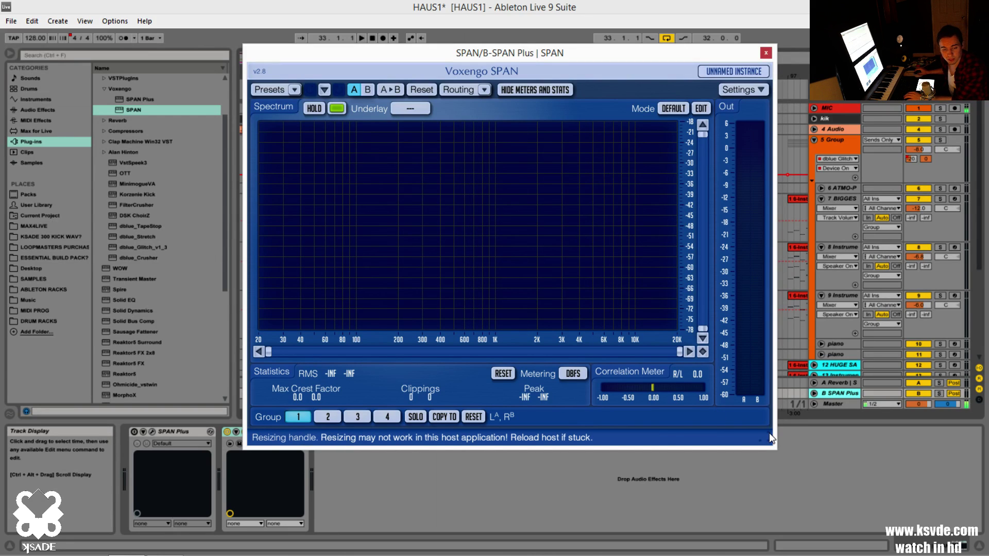
{"action": "left_click_drag", "start_coordinate": [763, 442], "coordinate": [686, 392]}
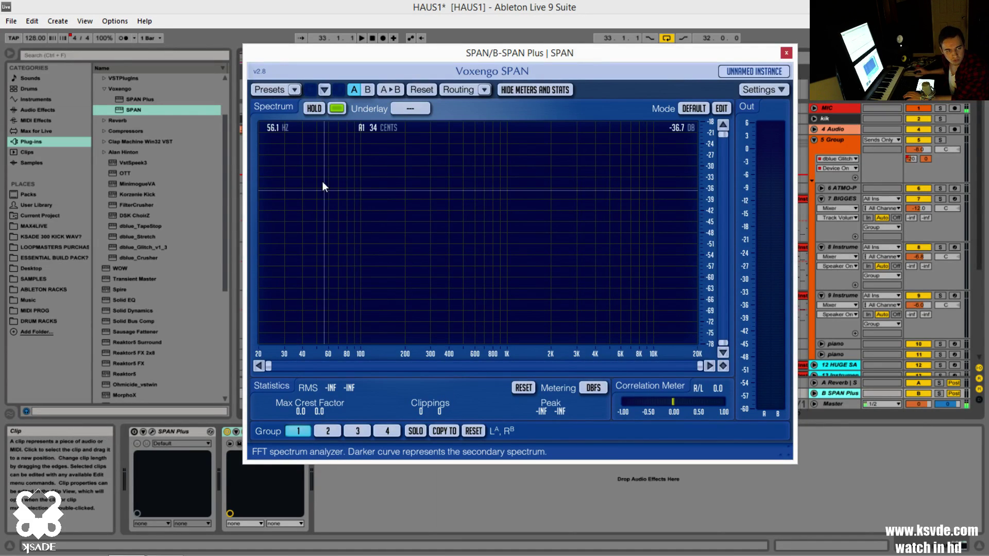
Set SPAN's spectrum underlay to group 2 and look through the spectrum colour choices.
{"action": "left_click", "coordinate": [428, 110]}
{"action": "left_click", "coordinate": [417, 150]}
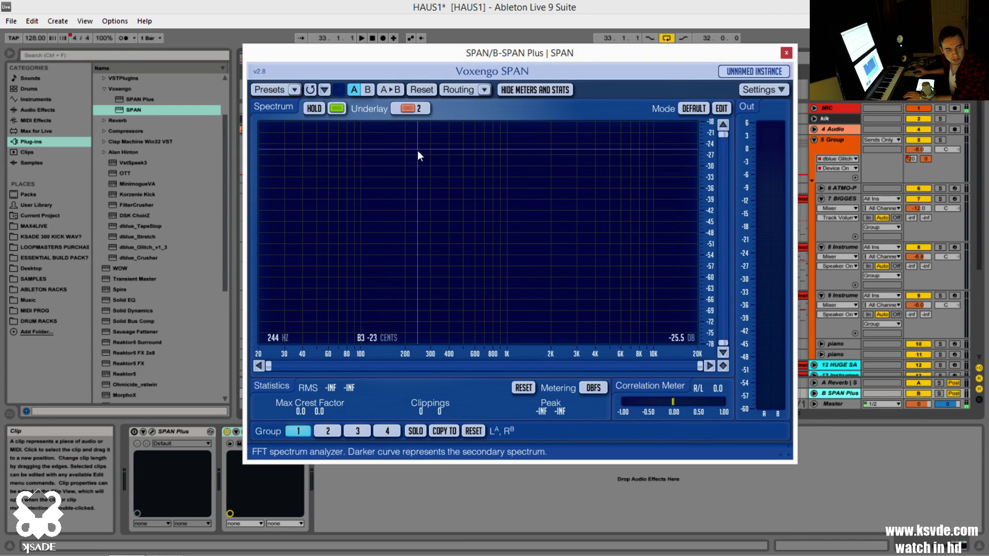
{"action": "left_click", "coordinate": [336, 108]}
{"action": "left_click", "coordinate": [369, 129]}
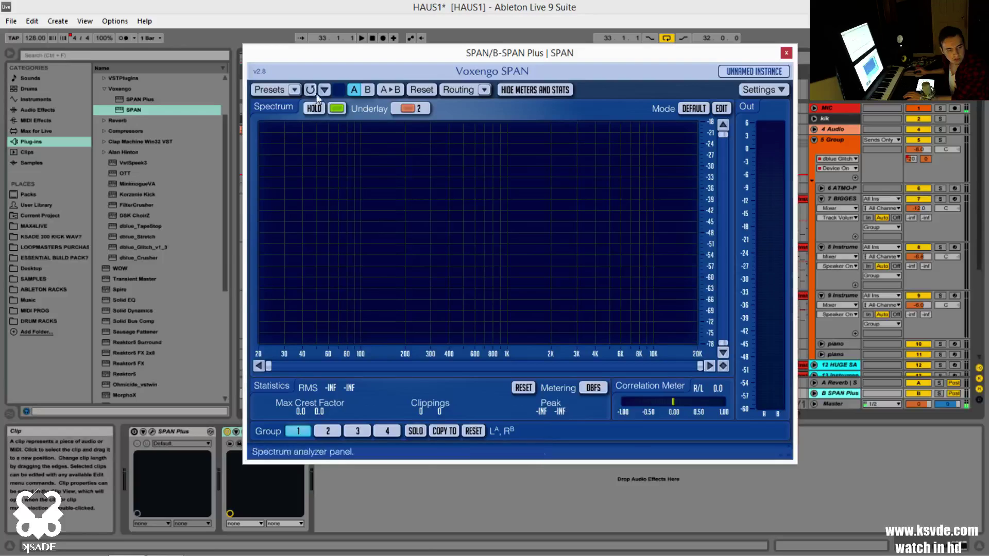
Load SPAN's Stereo Mastering preset from the Session Bank and keep the Right group as the underlay.
{"action": "left_click", "coordinate": [294, 89]}
{"action": "mouse_move", "coordinate": [314, 105]}
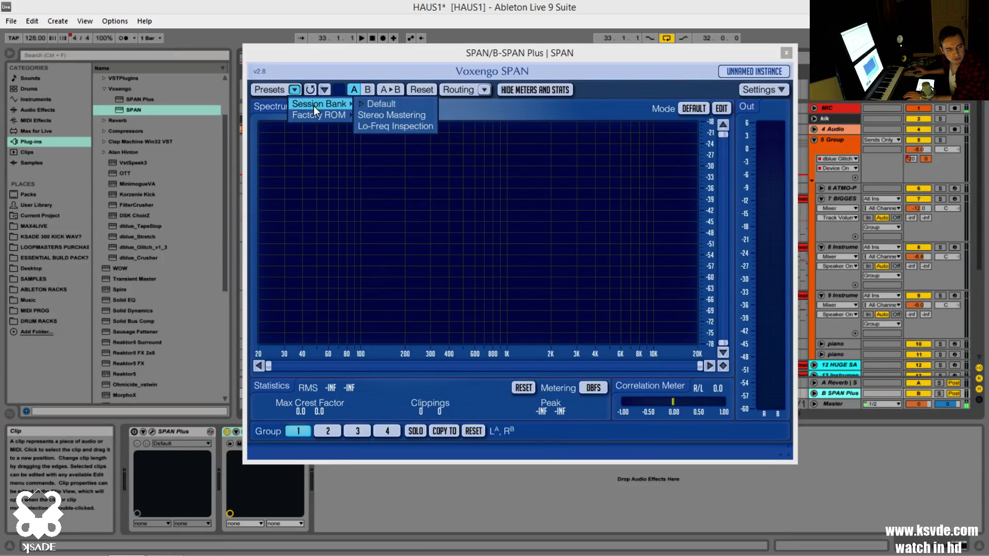
{"action": "left_click", "coordinate": [401, 116]}
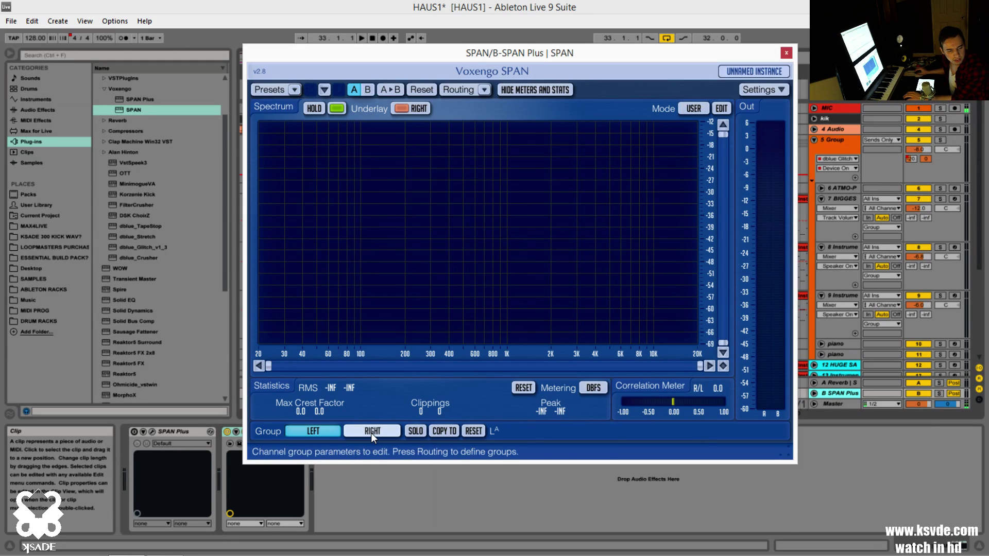
{"action": "left_click", "coordinate": [406, 108]}
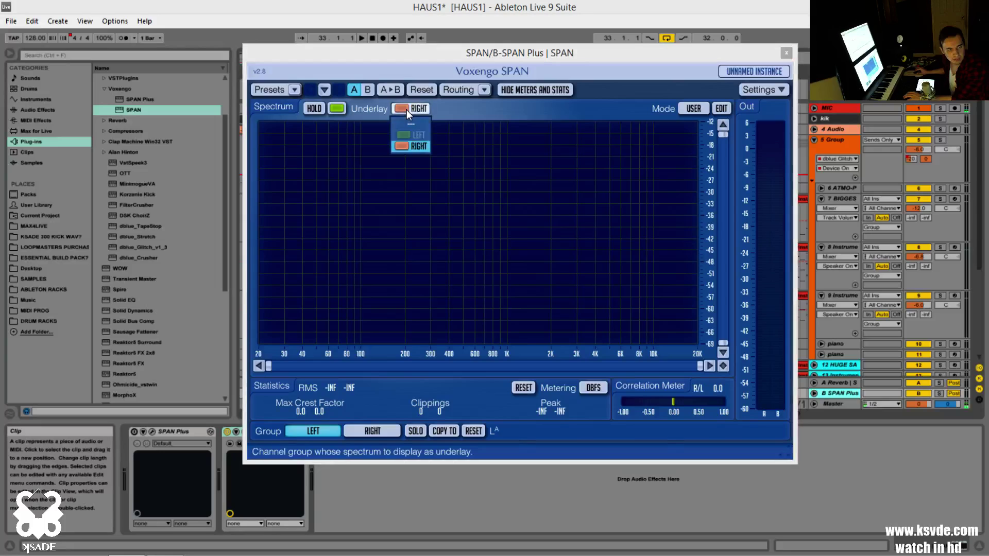
{"action": "left_click", "coordinate": [416, 141]}
Colour the Left group's spectrum bright green and the Right group's spectrum yellow.
{"action": "left_click", "coordinate": [337, 108]}
{"action": "left_click", "coordinate": [330, 180]}
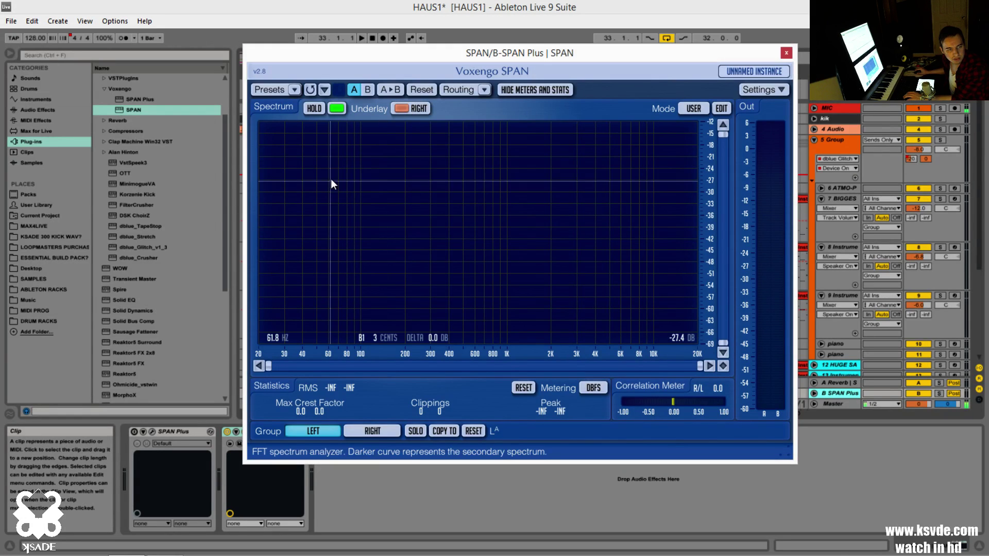
{"action": "left_click", "coordinate": [417, 109]}
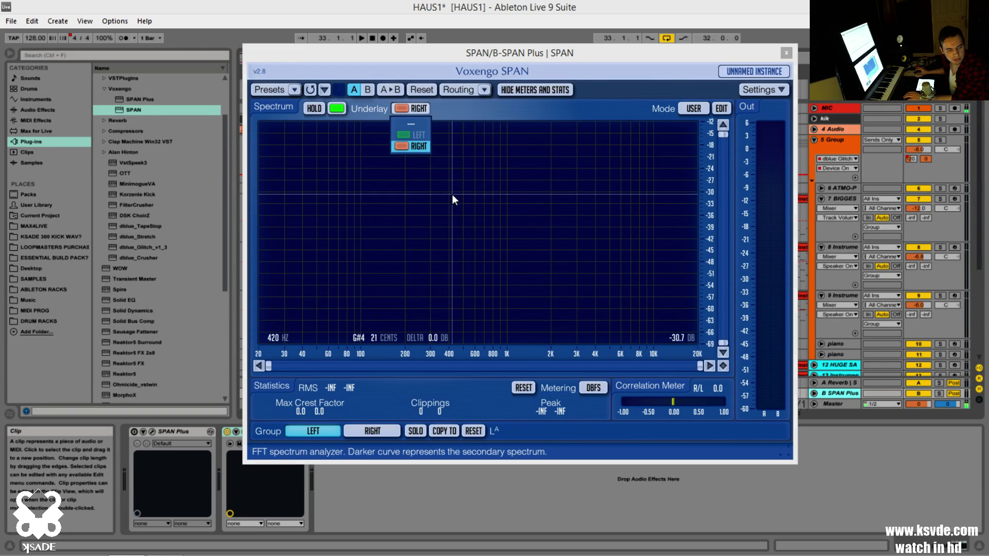
{"action": "left_click", "coordinate": [369, 431]}
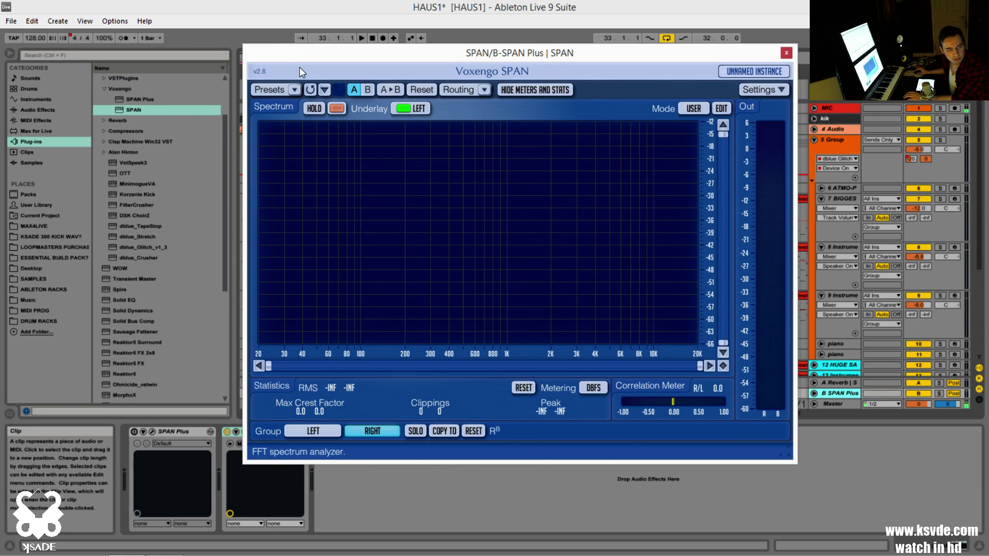
{"action": "left_click", "coordinate": [337, 109]}
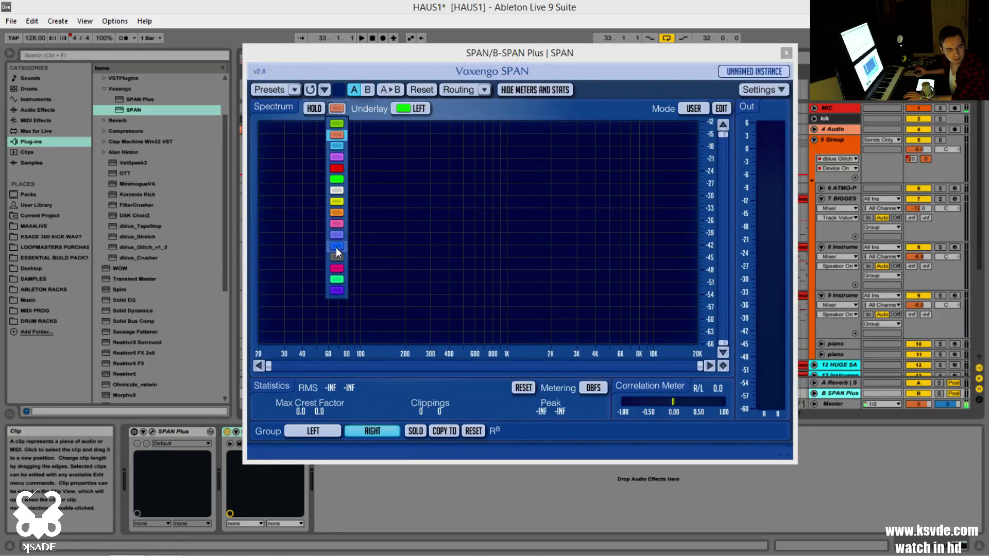
{"action": "left_click", "coordinate": [336, 202]}
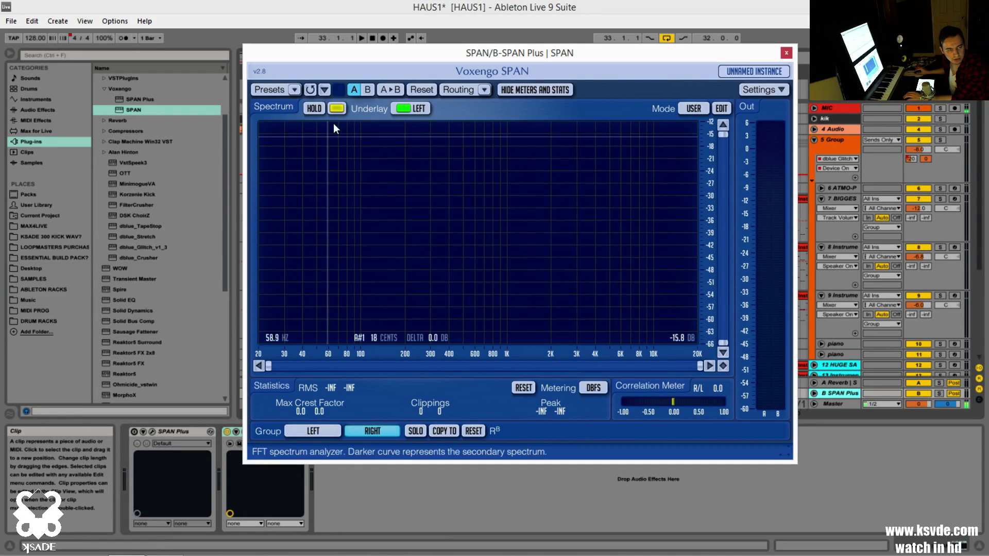
Play the section from bar 33 to watch SPAN's spectrum, check its frequency and level range sliders, and close the analyzer.
{"action": "key", "text": "space"}
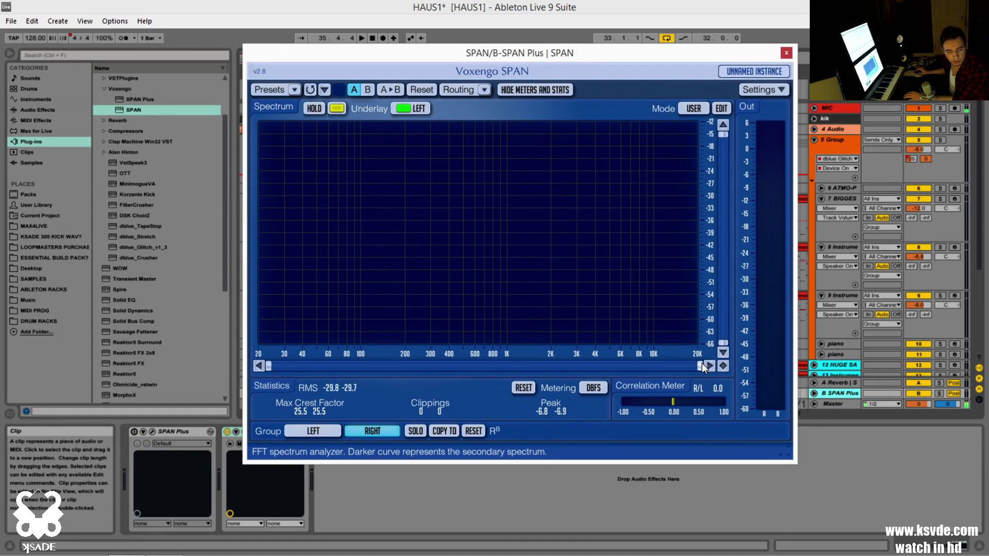
{"action": "mouse_move", "coordinate": [699, 364]}
{"action": "left_mouse_down"}
{"action": "mouse_move", "coordinate": [362, 366]}
{"action": "mouse_move", "coordinate": [700, 366]}
{"action": "left_mouse_up"}
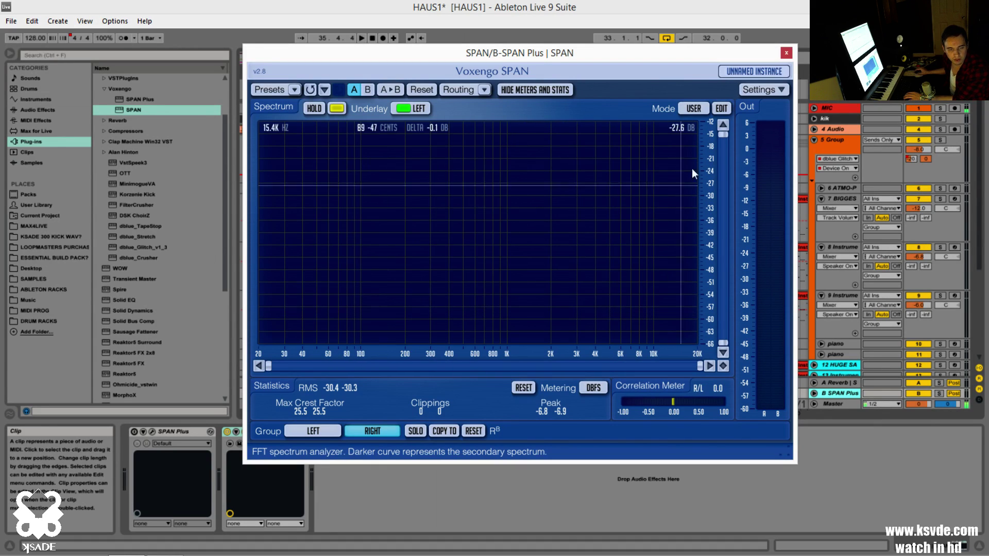
{"action": "mouse_move", "coordinate": [723, 134]}
{"action": "left_mouse_down"}
{"action": "mouse_move", "coordinate": [723, 298]}
{"action": "mouse_move", "coordinate": [723, 134]}
{"action": "left_mouse_up"}
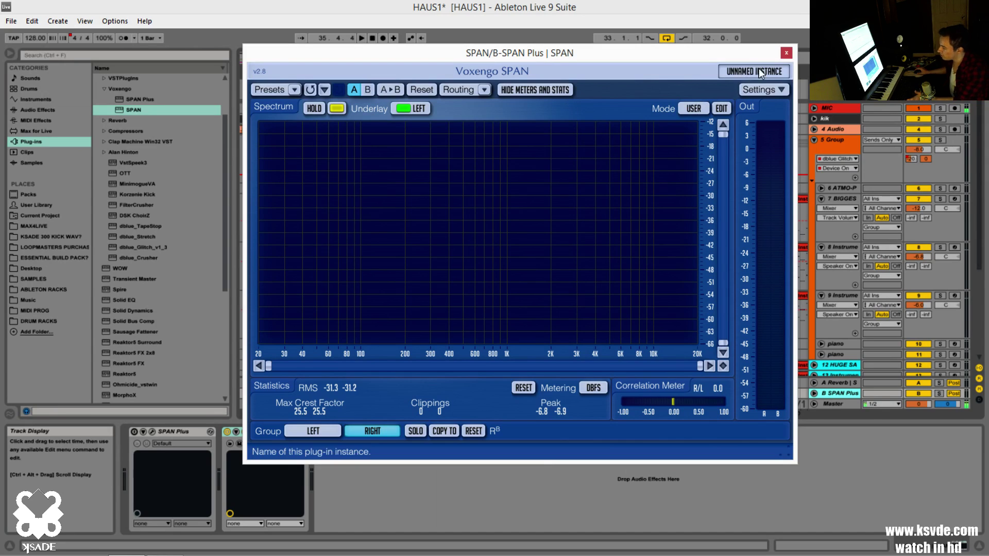
{"action": "left_click", "coordinate": [787, 53]}
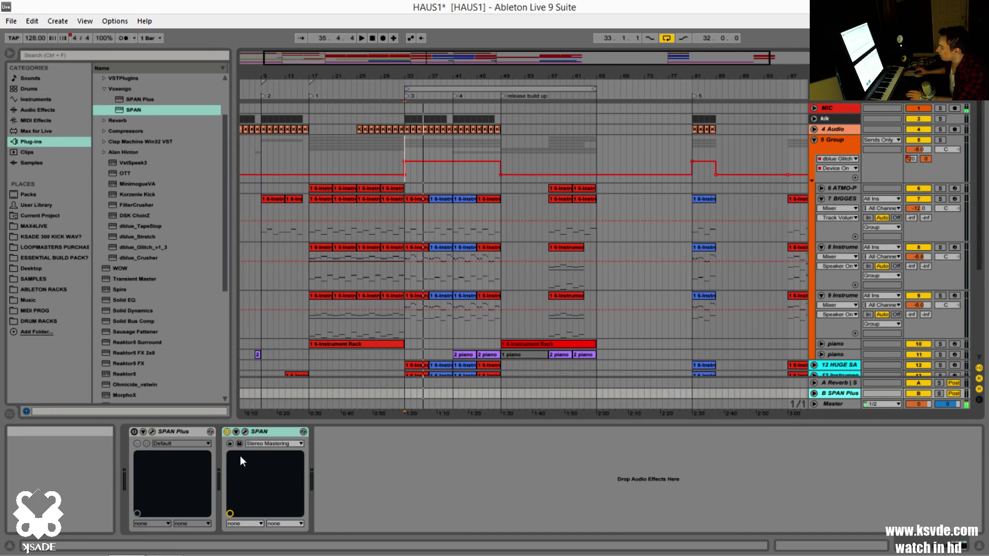
Open SPAN Plus on return track B and examine which spectra its Import/Export settings import.
{"action": "left_click", "coordinate": [149, 430]}
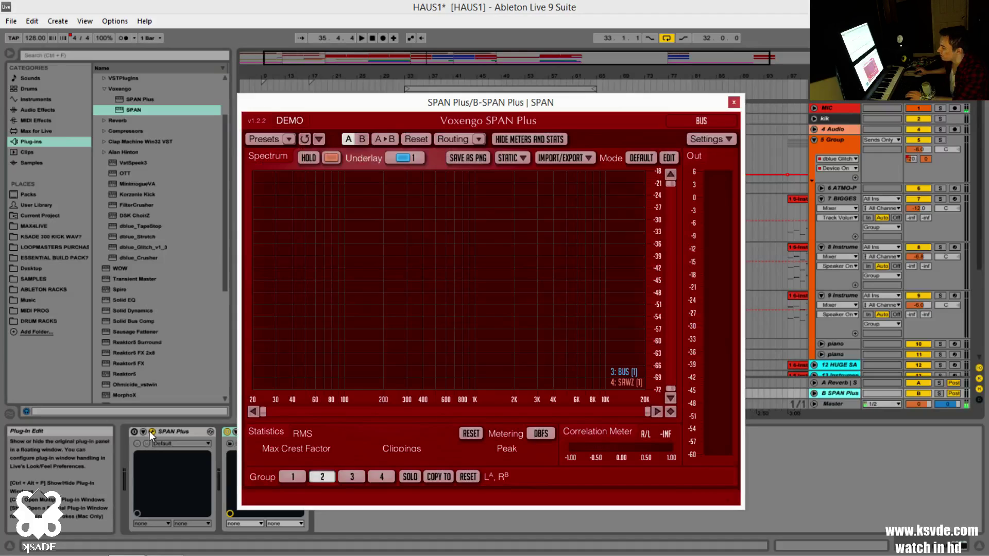
{"action": "mouse_move", "coordinate": [581, 108]}
{"action": "left_mouse_down"}
{"action": "mouse_move", "coordinate": [601, 97]}
{"action": "mouse_move", "coordinate": [602, 85]}
{"action": "mouse_move", "coordinate": [585, 92]}
{"action": "left_mouse_up"}
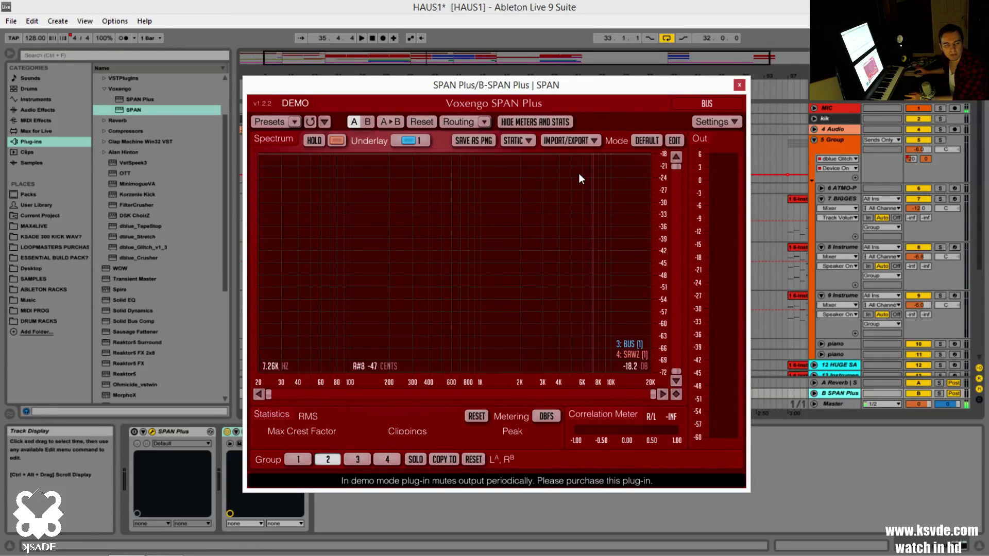
{"action": "left_click", "coordinate": [568, 142]}
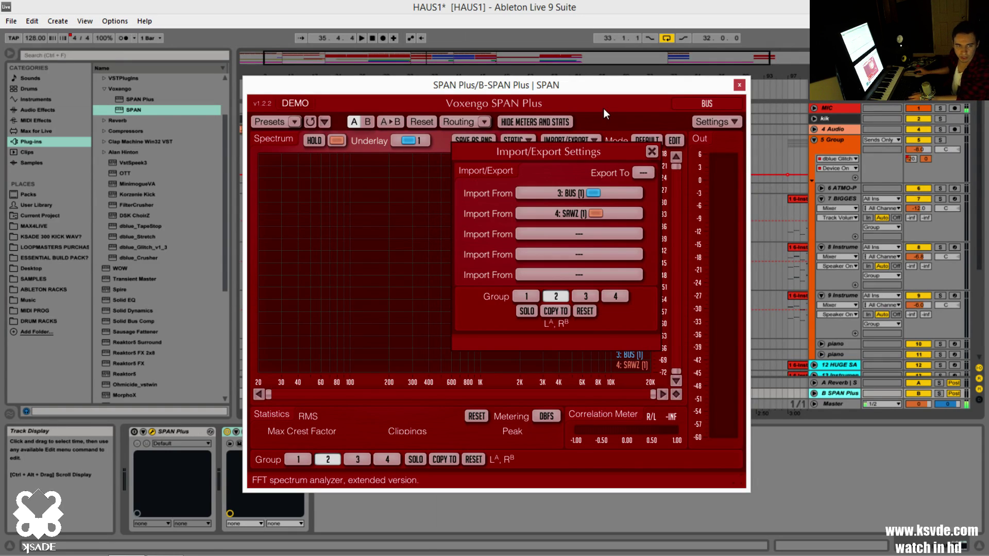
{"action": "left_click", "coordinate": [652, 152]}
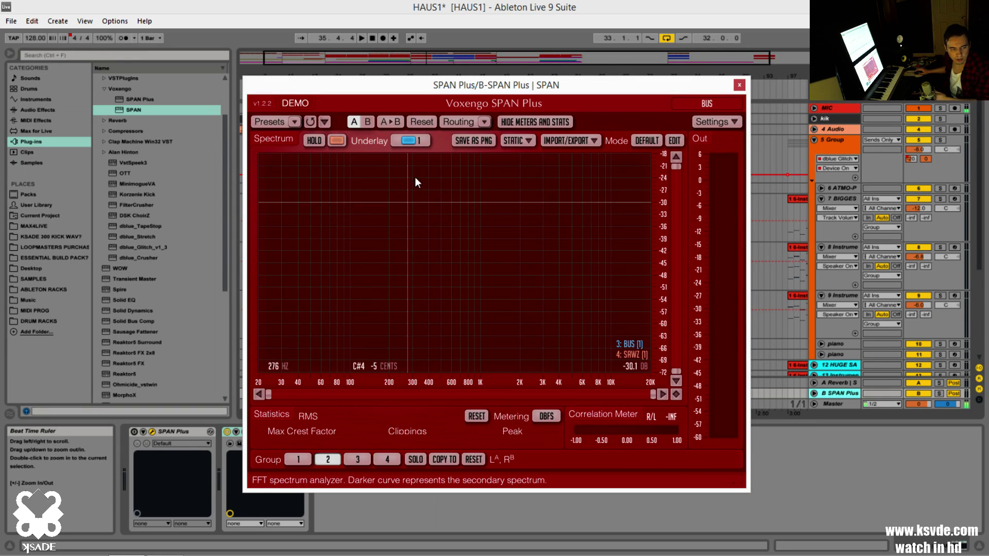
{"action": "left_click_drag", "start_coordinate": [420, 88], "coordinate": [459, 39]}
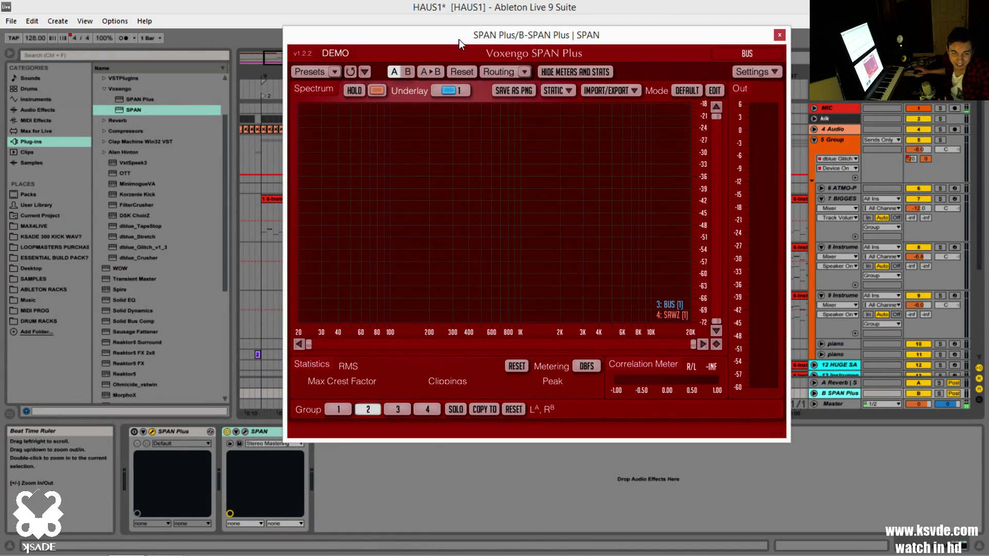
{"action": "left_click_drag", "start_coordinate": [458, 39], "coordinate": [484, 52]}
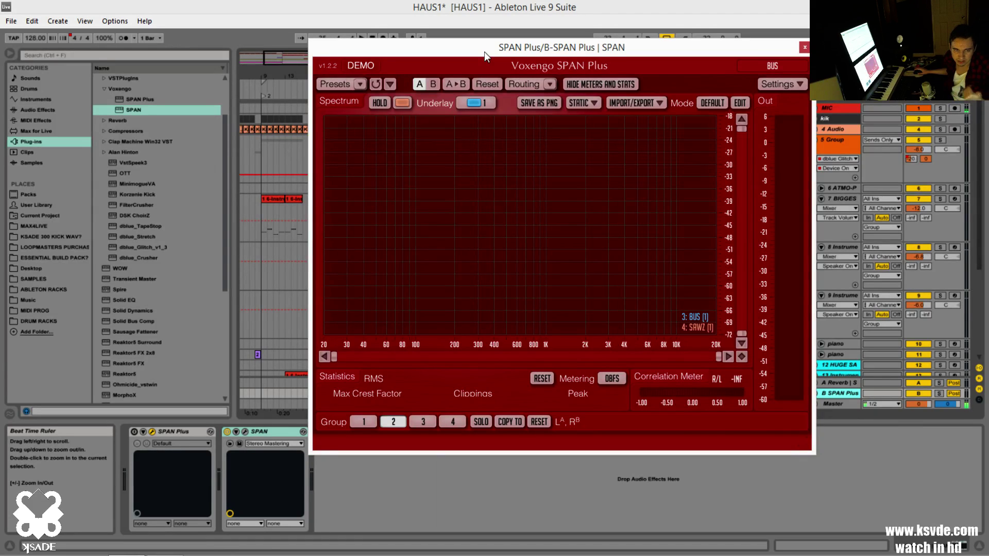
{"action": "left_click_drag", "start_coordinate": [484, 52], "coordinate": [417, 84]}
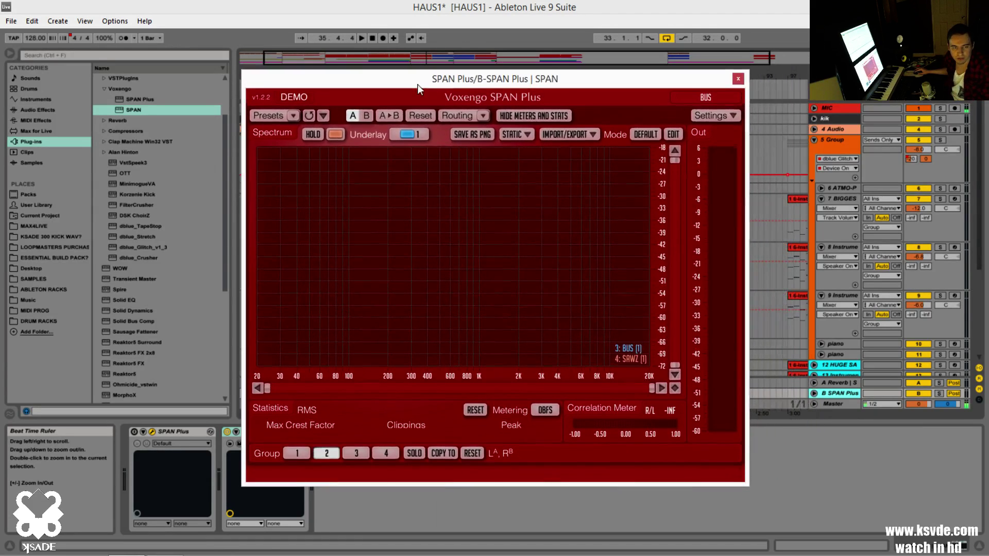
Open SPAN Plus on the 5 Group track and check its Import/Export settings and instance name.
{"action": "left_click", "coordinate": [830, 138]}
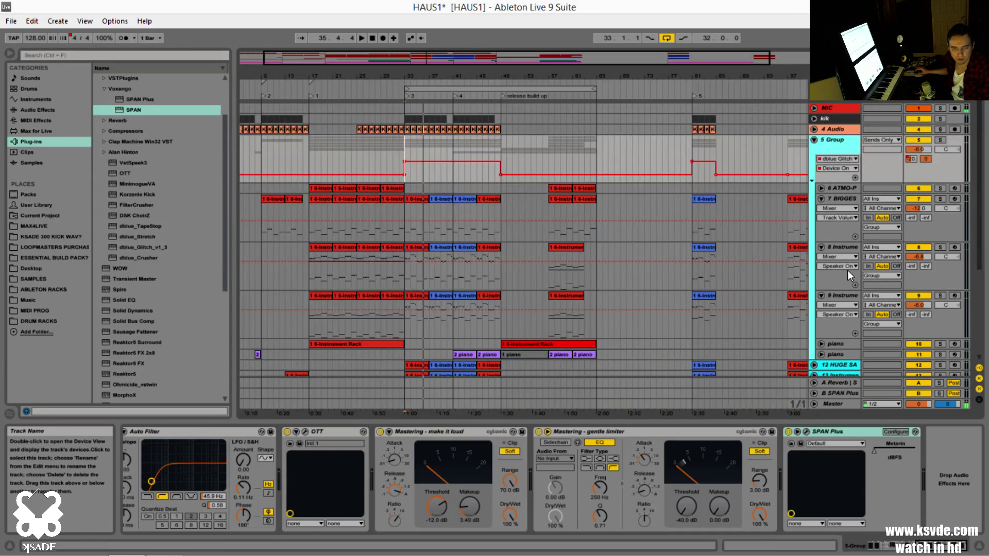
{"action": "scroll", "coordinate": [847, 270], "scroll_direction": "down", "scroll_amount": 1}
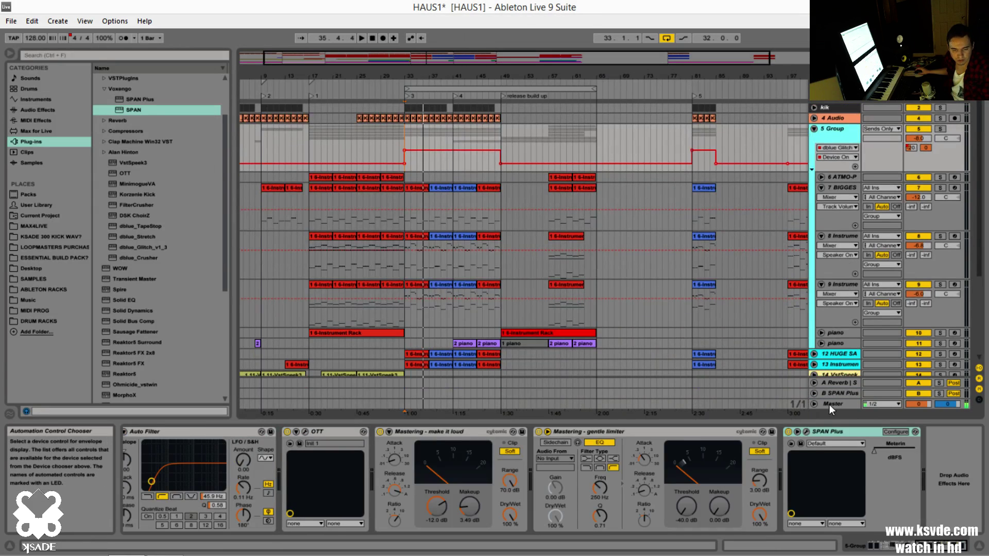
{"action": "left_click", "coordinate": [806, 432]}
{"action": "left_click", "coordinate": [585, 92]}
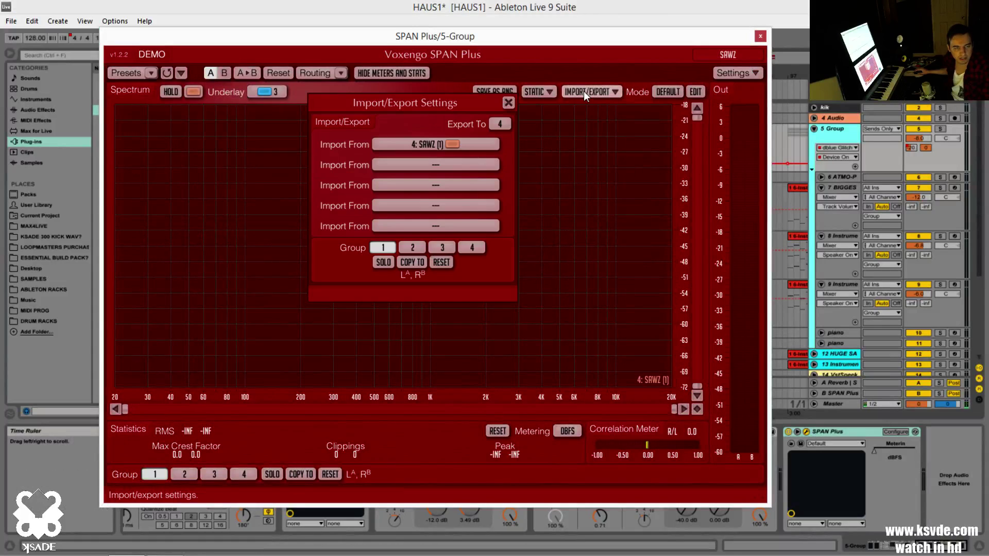
{"action": "left_click", "coordinate": [709, 55]}
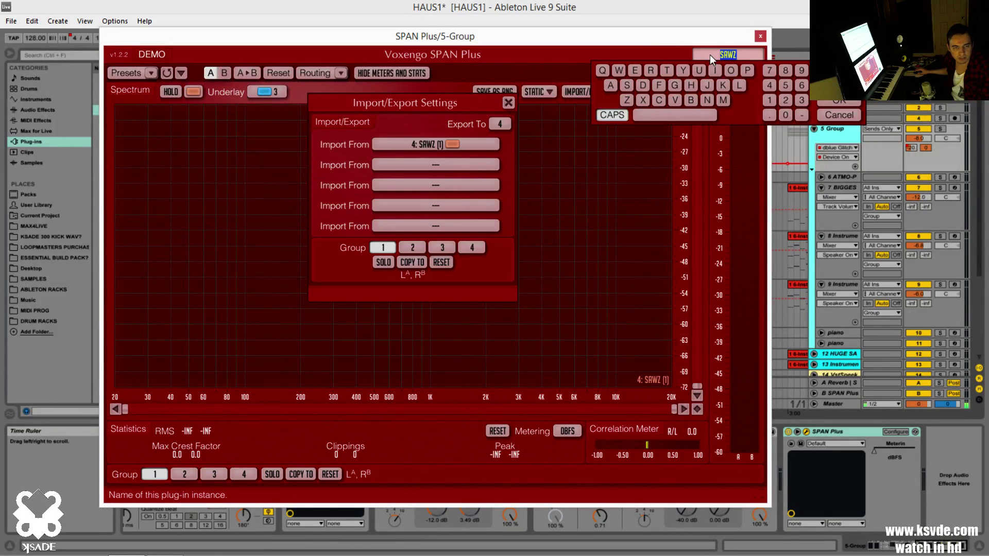
{"action": "left_click", "coordinate": [636, 57]}
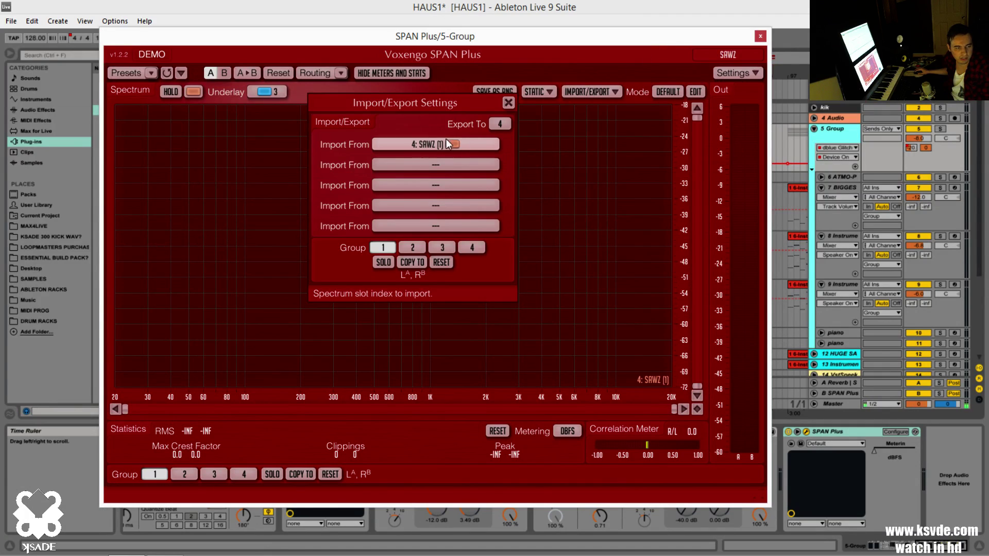
Examine the available Export To slots in the 5 Group's SPAN Plus and close the plug-in window.
{"action": "left_click", "coordinate": [501, 124]}
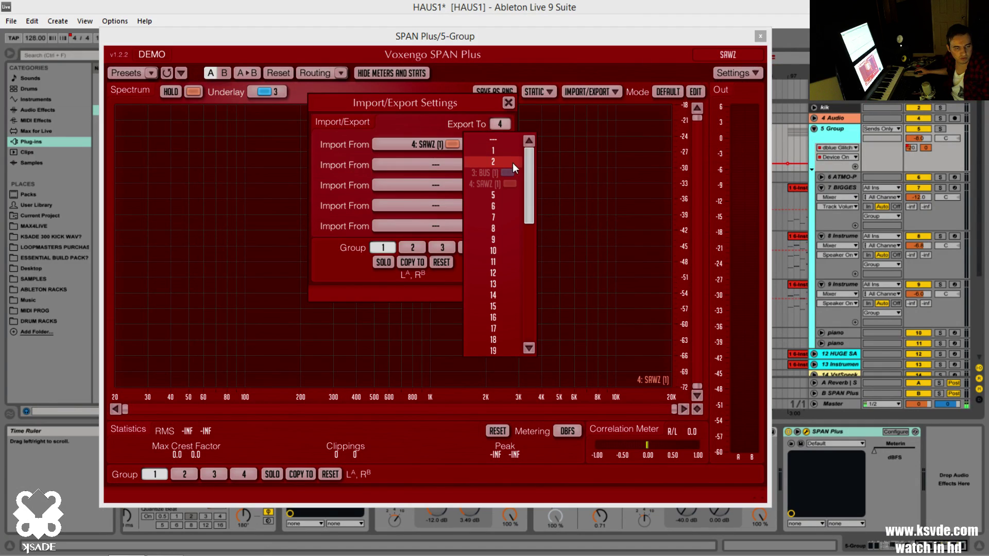
{"action": "left_click", "coordinate": [539, 138]}
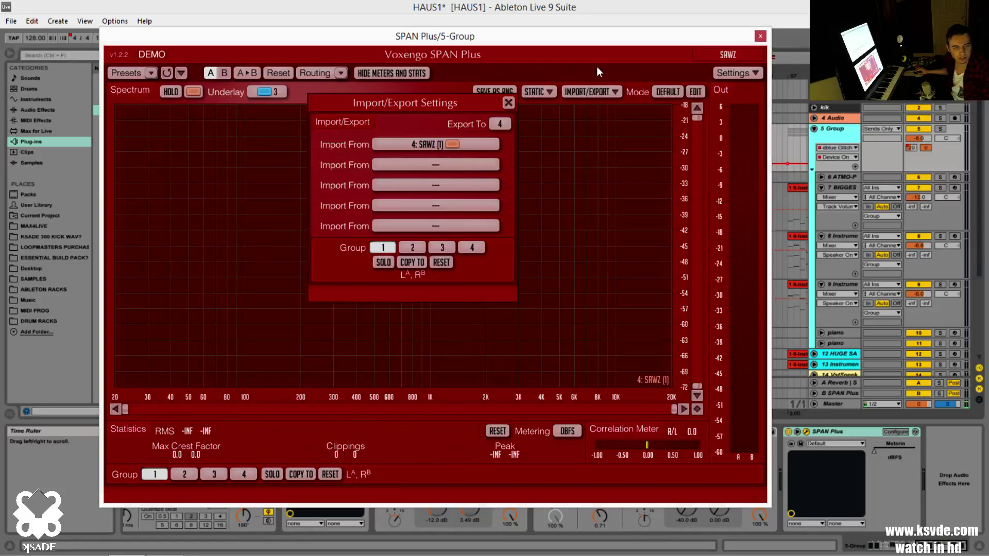
{"action": "left_click", "coordinate": [760, 36]}
Enable SPAN Plus on return track B and briefly play the section from bar 33 to compare the imported BUS and SAWZ spectra.
{"action": "left_click", "coordinate": [841, 391]}
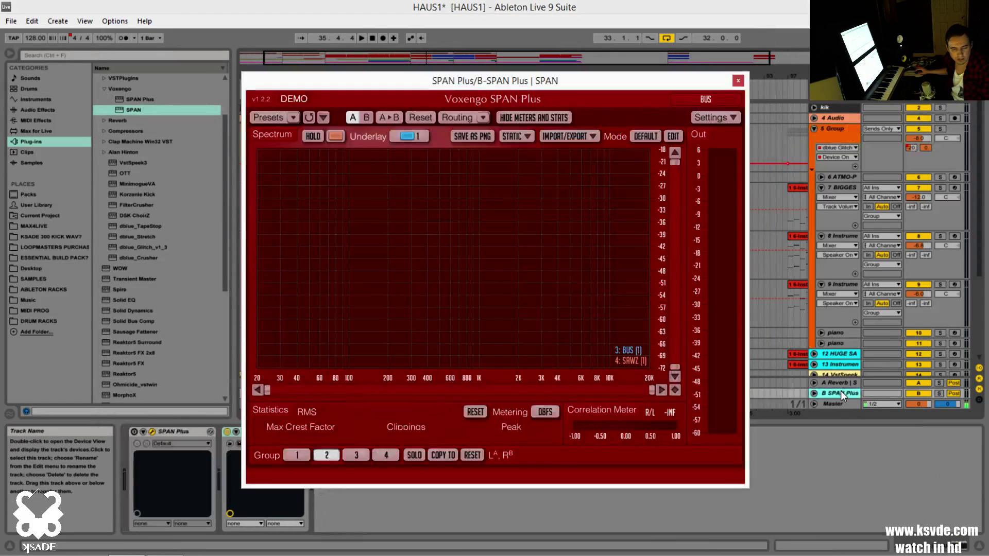
{"action": "left_click_drag", "start_coordinate": [572, 86], "coordinate": [629, 57]}
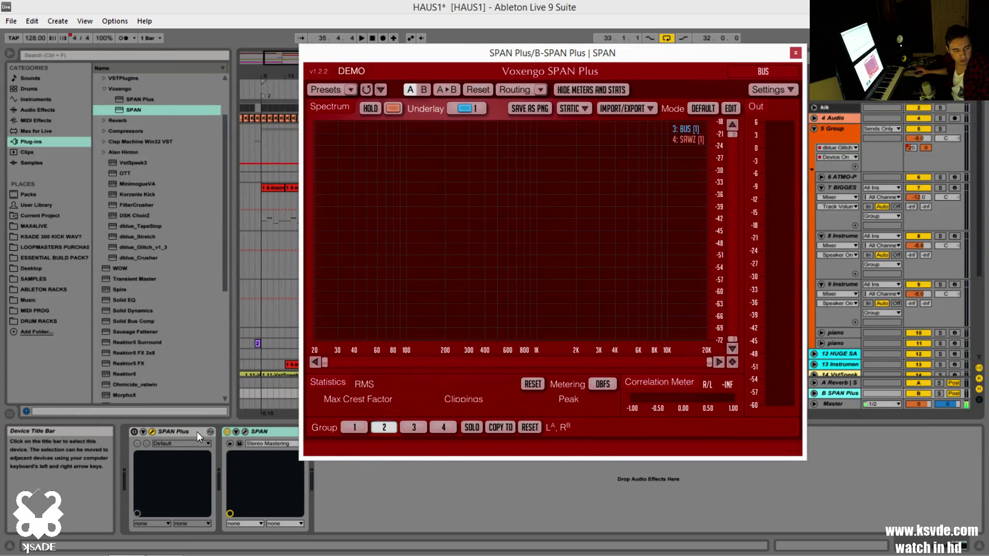
{"action": "left_click", "coordinate": [134, 431]}
{"action": "key", "text": "space"}
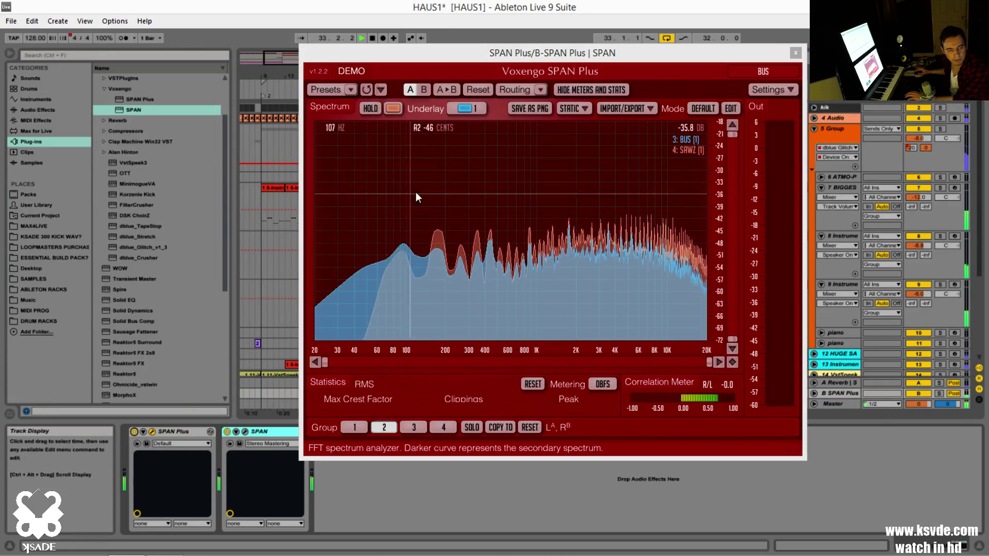
{"action": "key", "text": "space"}
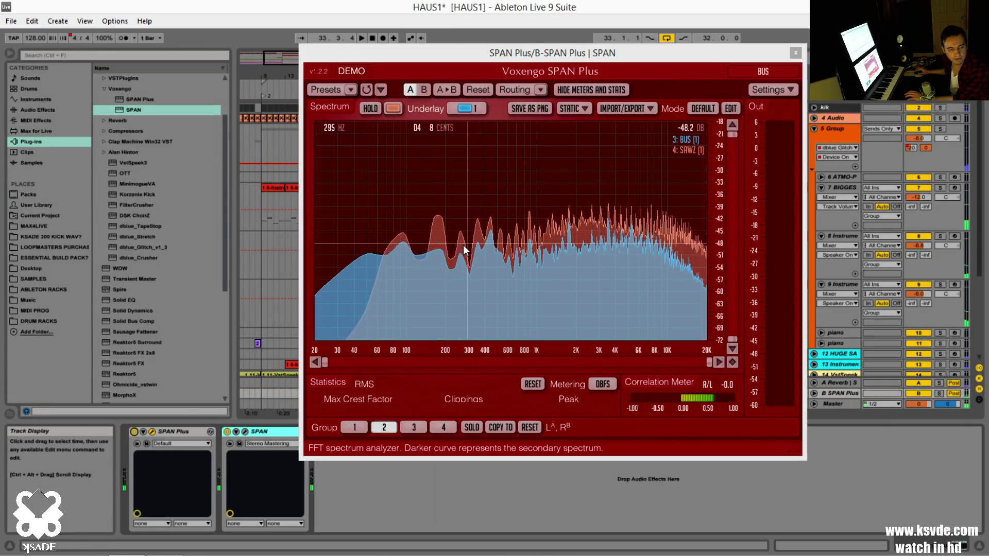
Deactivate SPAN Plus on return track B and close its plug-in window.
{"action": "left_click", "coordinate": [134, 432]}
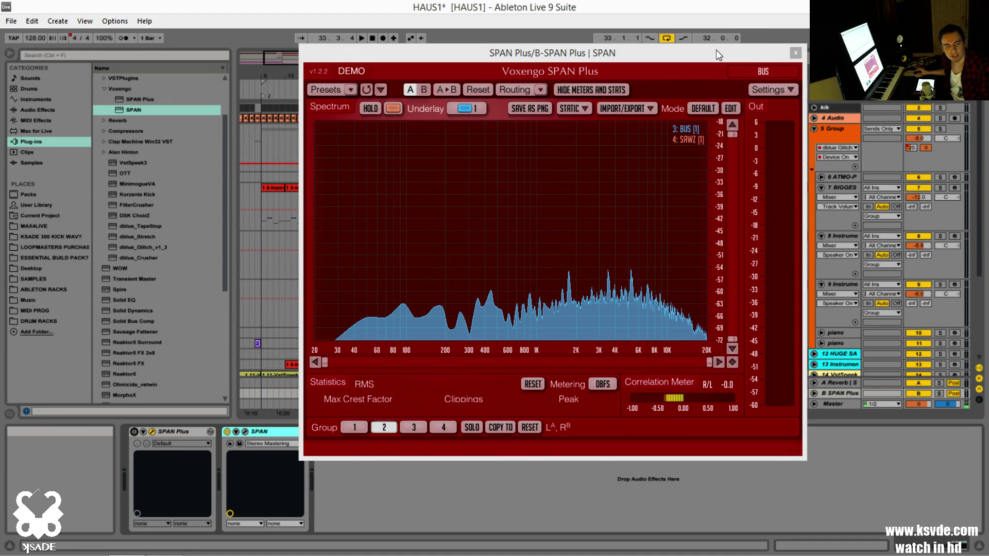
{"action": "left_click_drag", "start_coordinate": [715, 55], "coordinate": [682, 66]}
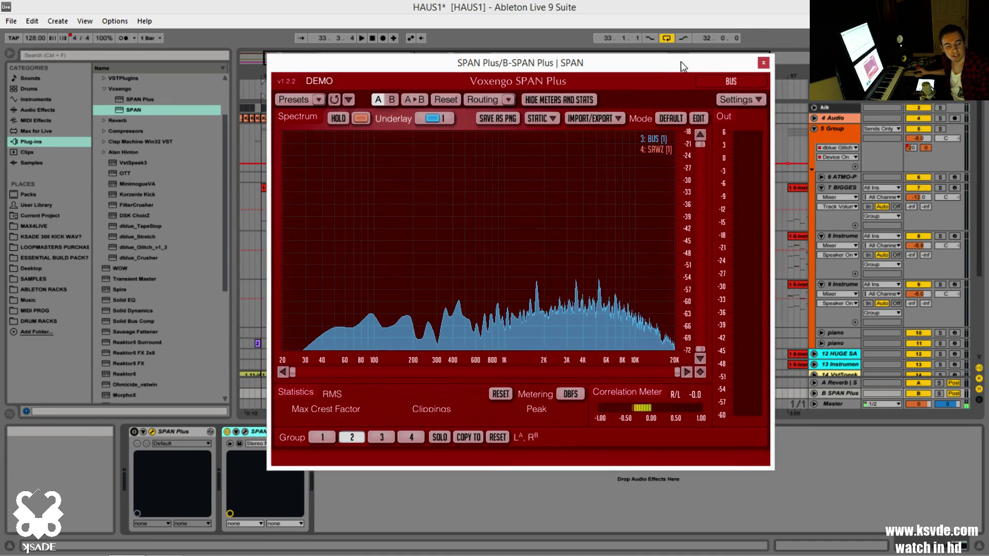
{"action": "left_click", "coordinate": [763, 63]}
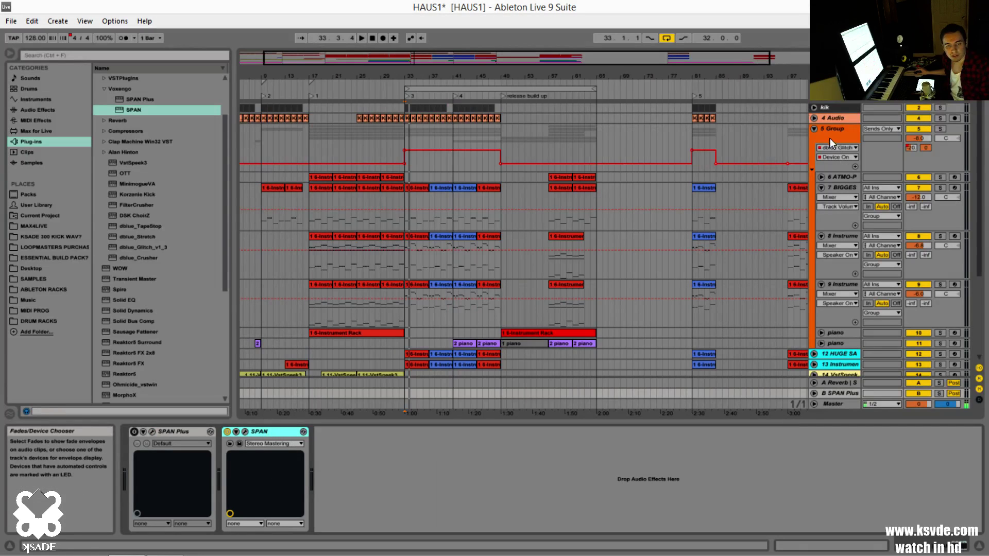
Collapse the 5 Group track and open the Kontakt 5 plug-in on track 22.
{"action": "left_click", "coordinate": [816, 129]}
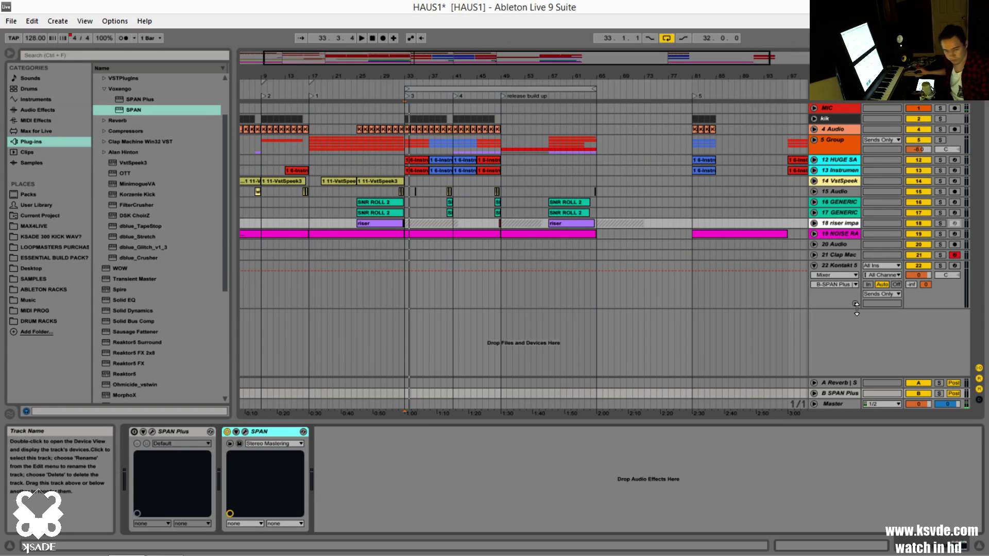
{"action": "left_click", "coordinate": [842, 265]}
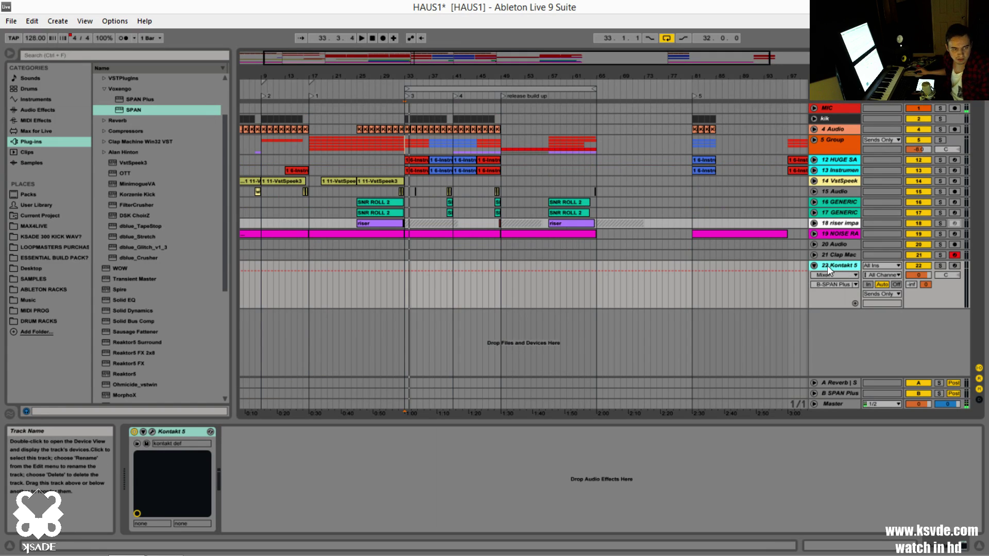
{"action": "left_click", "coordinate": [822, 394]}
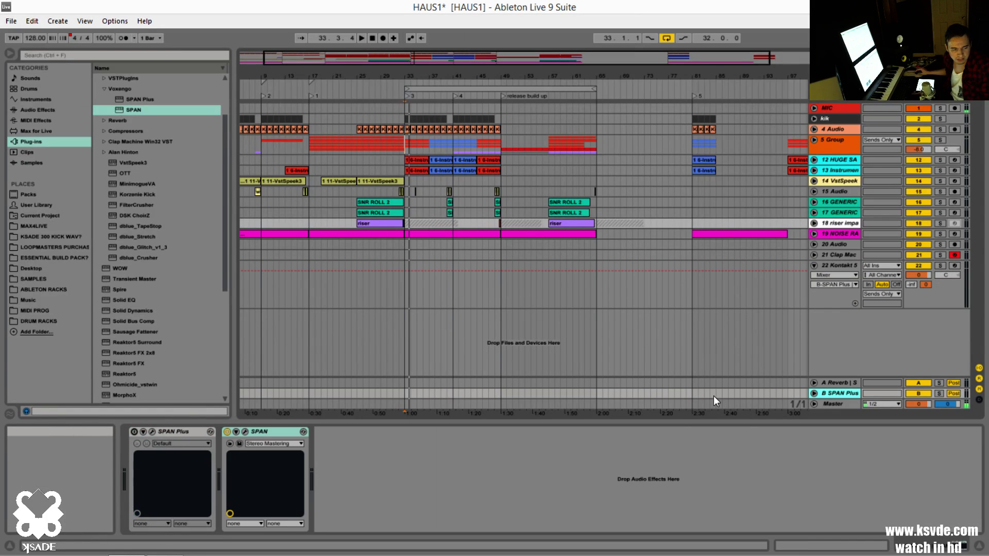
{"action": "left_click", "coordinate": [831, 268]}
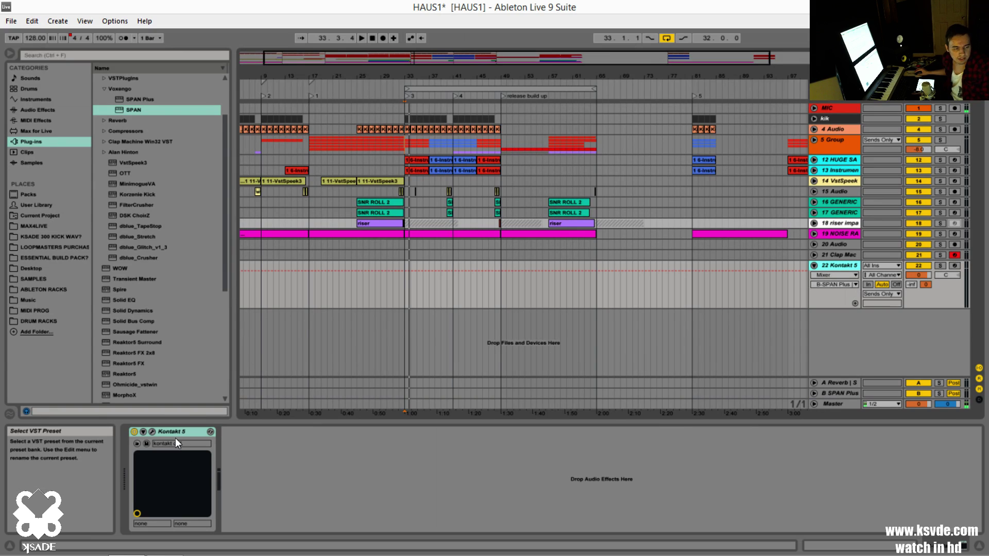
{"action": "left_click", "coordinate": [152, 432]}
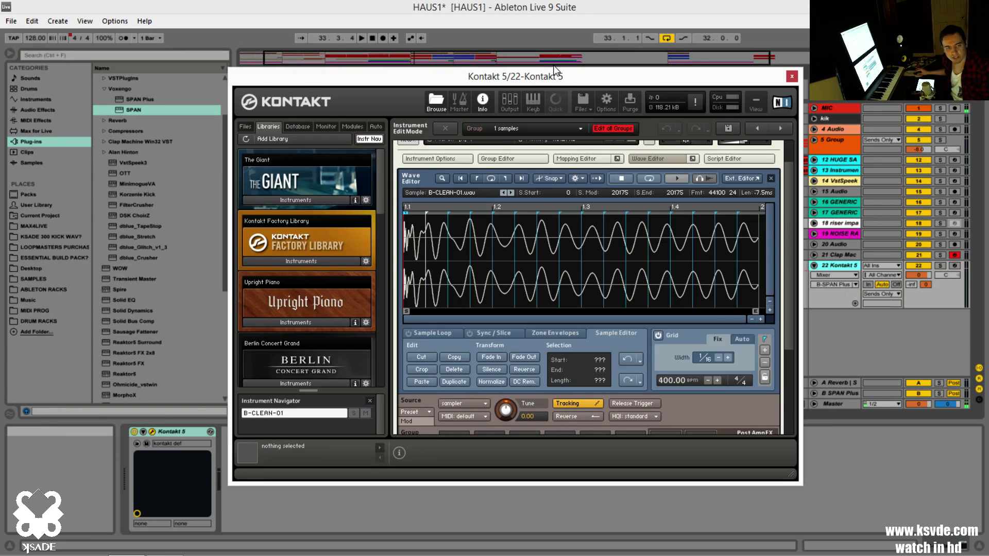
{"action": "left_click_drag", "start_coordinate": [567, 78], "coordinate": [562, 97]}
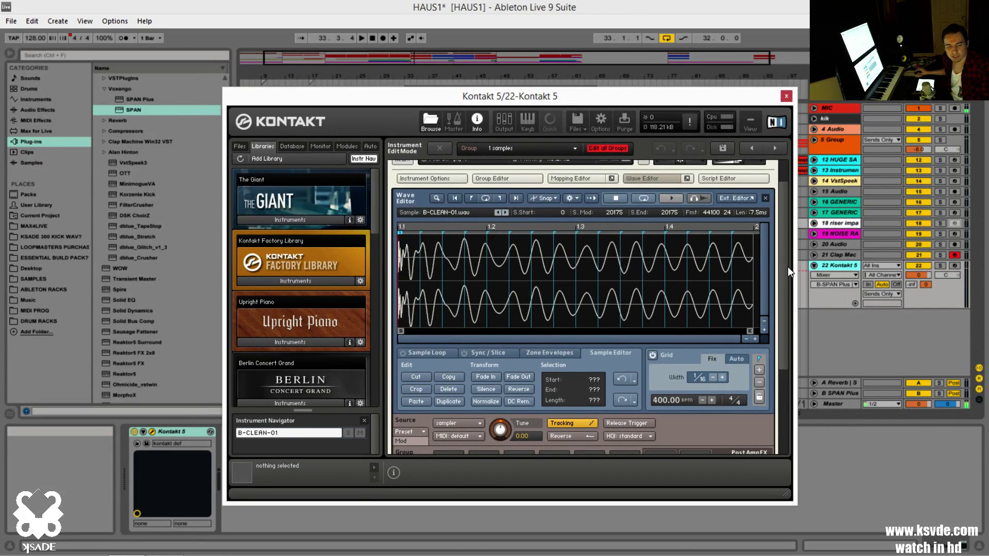
Remove the B-CLEAN-01 instrument from the Kontakt rack without saving its changes.
{"action": "scroll", "coordinate": [787, 265], "scroll_direction": "up", "scroll_amount": 2}
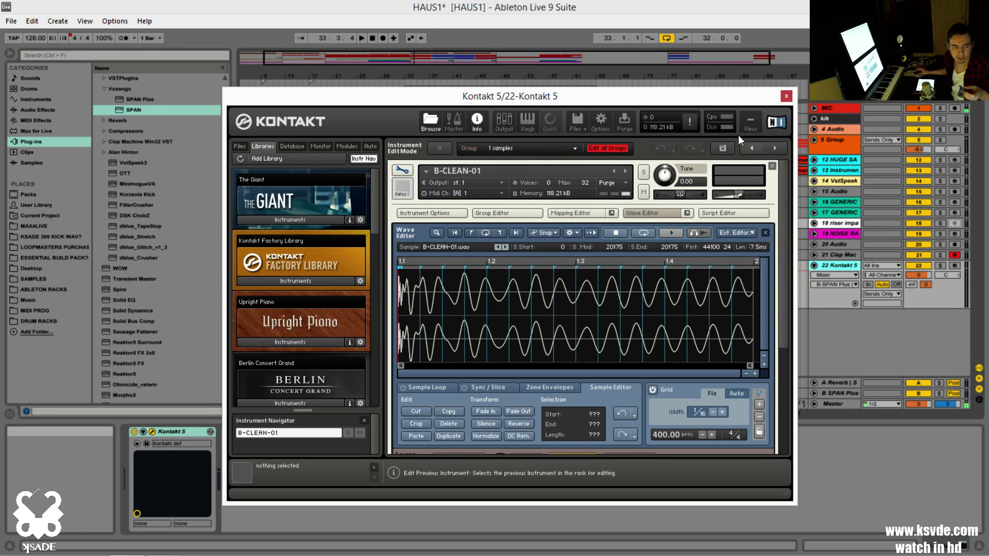
{"action": "left_click_drag", "start_coordinate": [725, 97], "coordinate": [763, 92]}
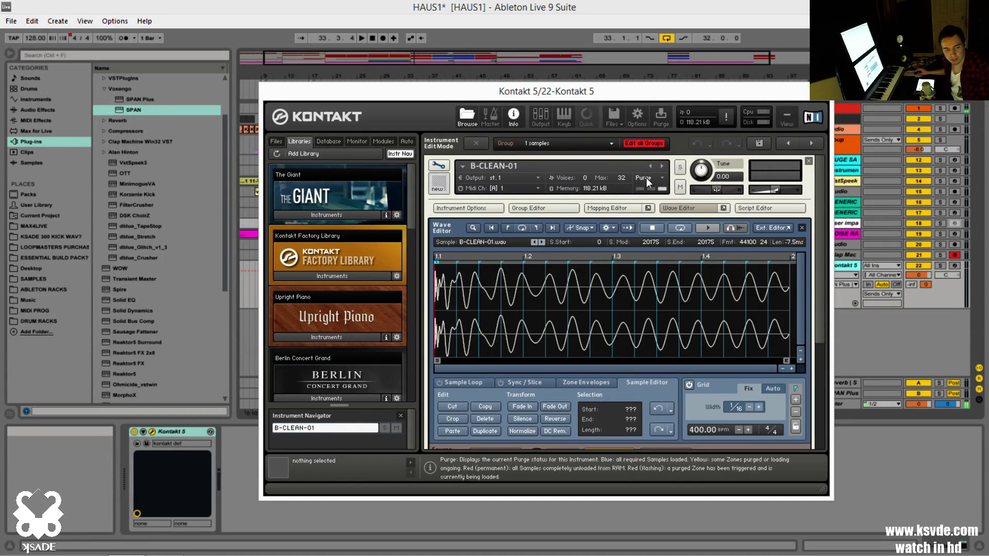
{"action": "left_click", "coordinate": [807, 161]}
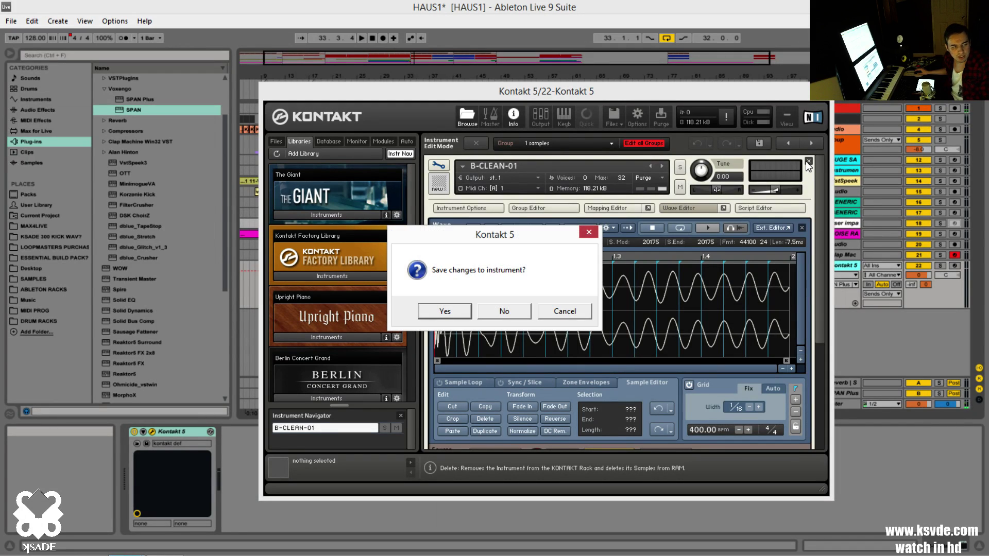
{"action": "left_click", "coordinate": [488, 311]}
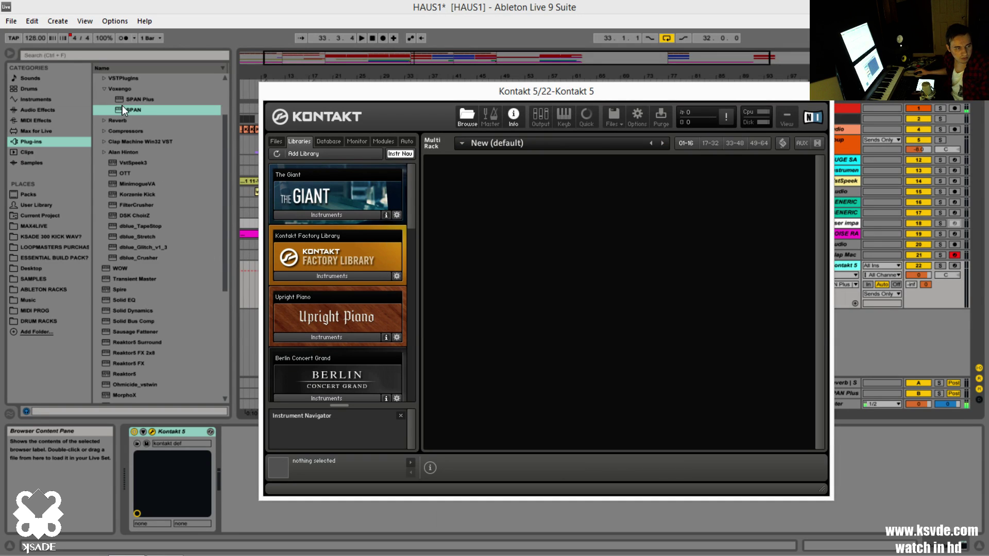
Load B-CLEAN-03.wav from the KSADE 300 KICK WAV? folder into Kontakt and open the instrument for editing.
{"action": "left_click", "coordinate": [56, 238]}
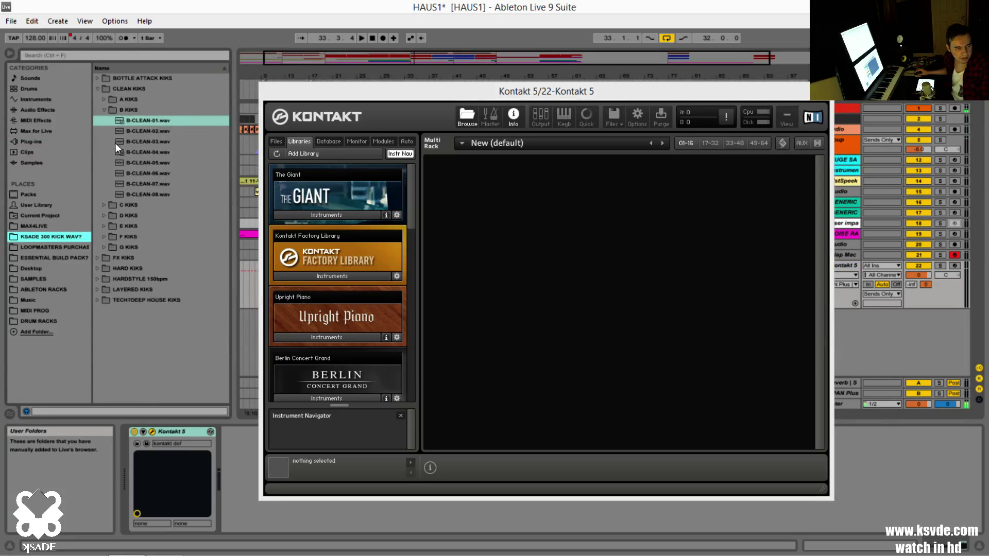
{"action": "left_click_drag", "start_coordinate": [128, 140], "coordinate": [550, 200]}
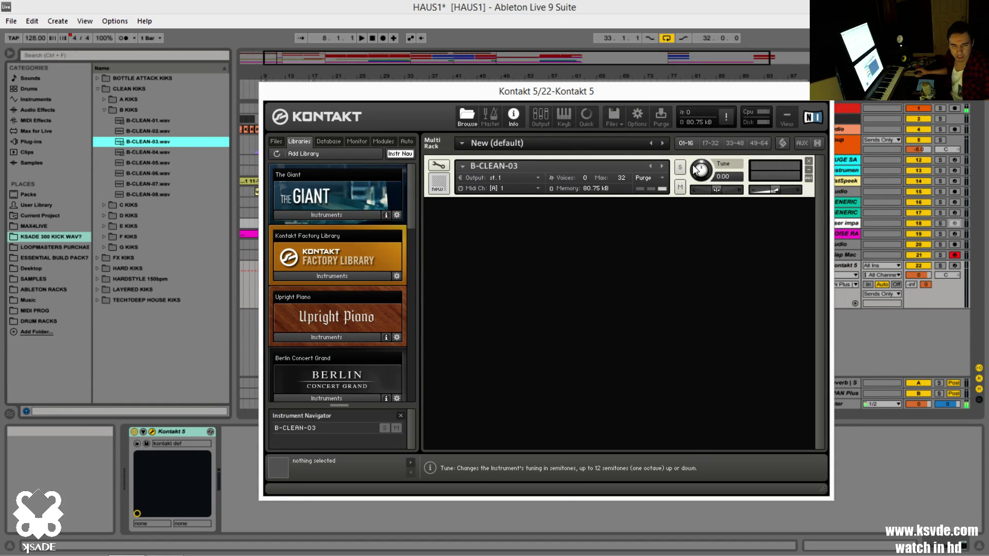
{"action": "left_click", "coordinate": [442, 170]}
Hide the instrument's Insert Effects and Send Effects sections and show its Instrument Buses.
{"action": "scroll", "coordinate": [634, 277], "scroll_direction": "down", "scroll_amount": 5}
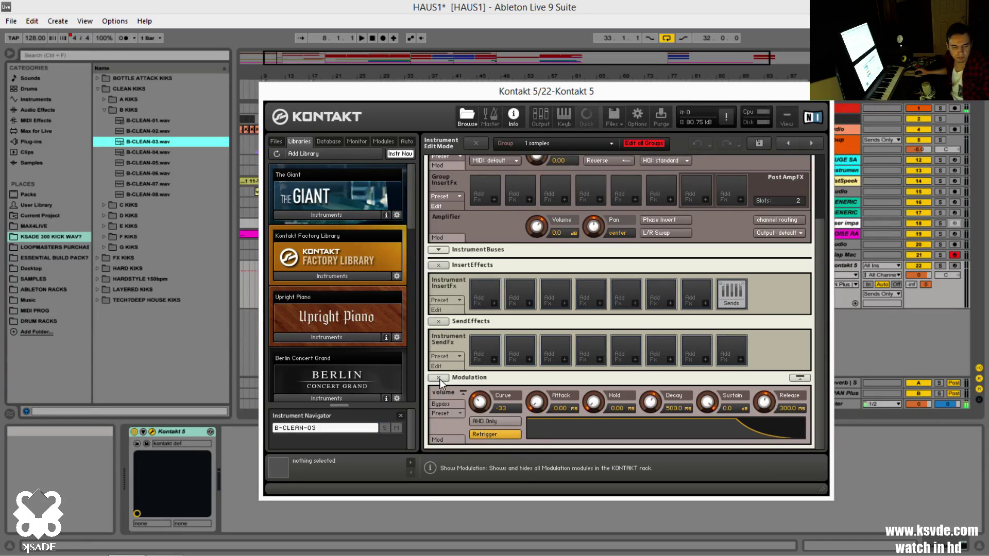
{"action": "scroll", "coordinate": [494, 381], "scroll_direction": "down", "scroll_amount": 1}
{"action": "scroll", "coordinate": [463, 340], "scroll_direction": "up", "scroll_amount": 1}
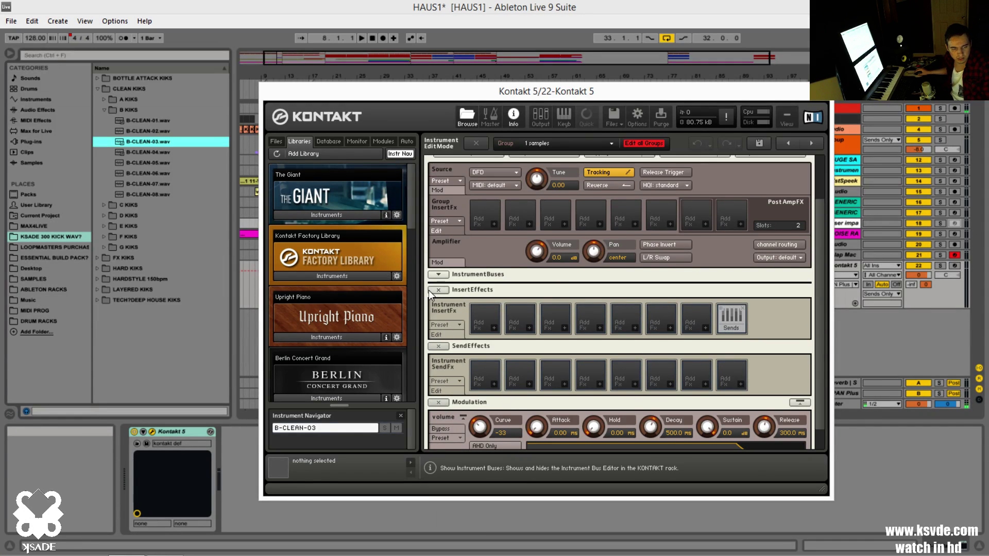
{"action": "left_click", "coordinate": [435, 292]}
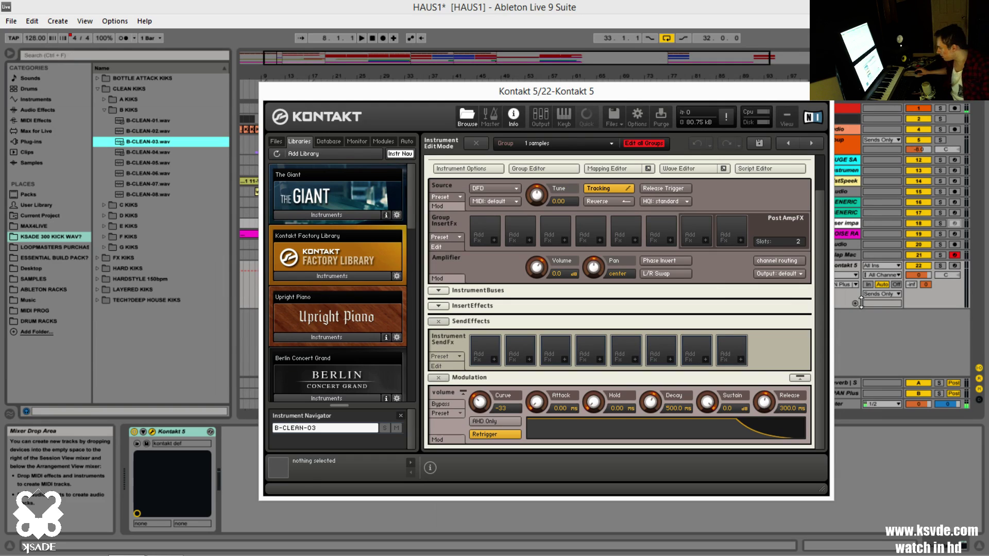
{"action": "left_click", "coordinate": [438, 321]}
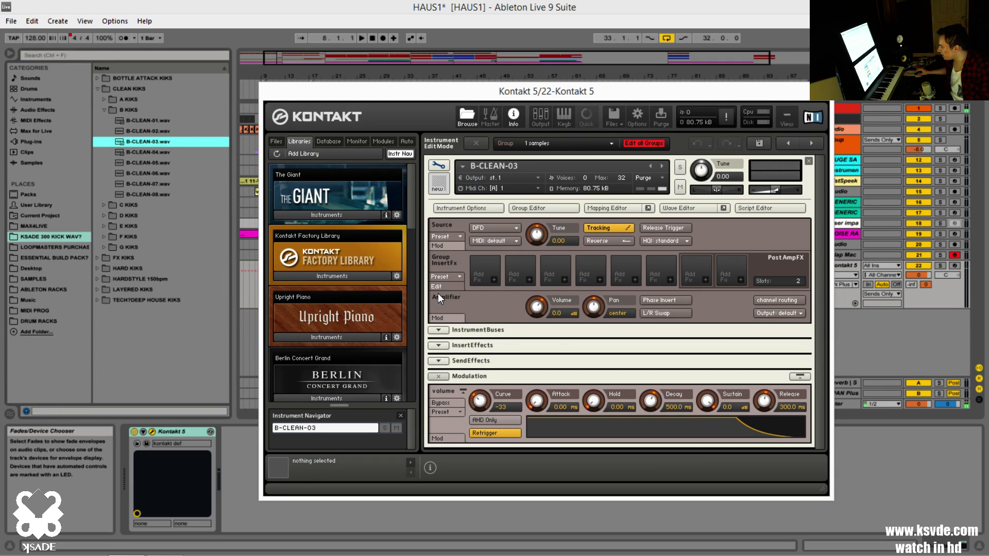
{"action": "left_click", "coordinate": [437, 330]}
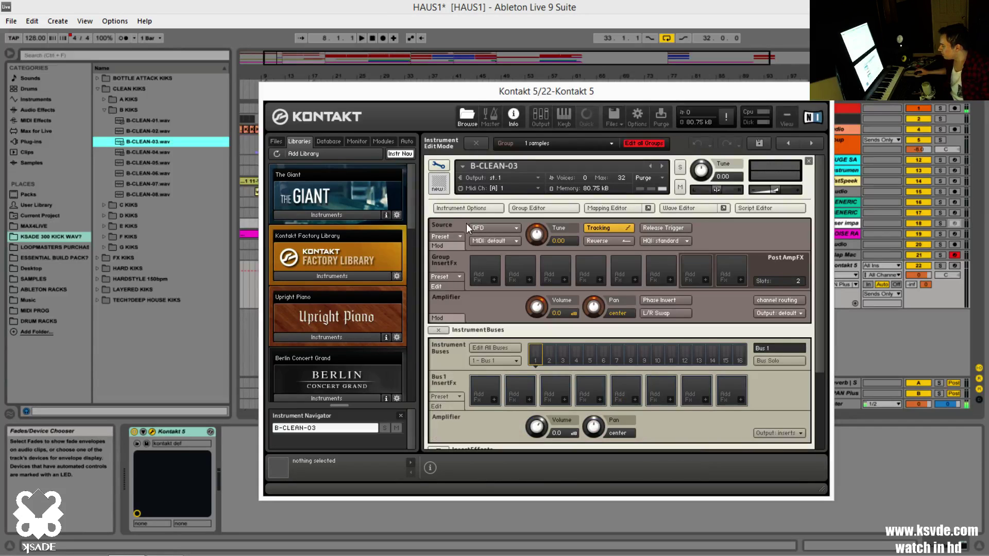
{"action": "scroll", "coordinate": [446, 360], "scroll_direction": "down", "scroll_amount": 3}
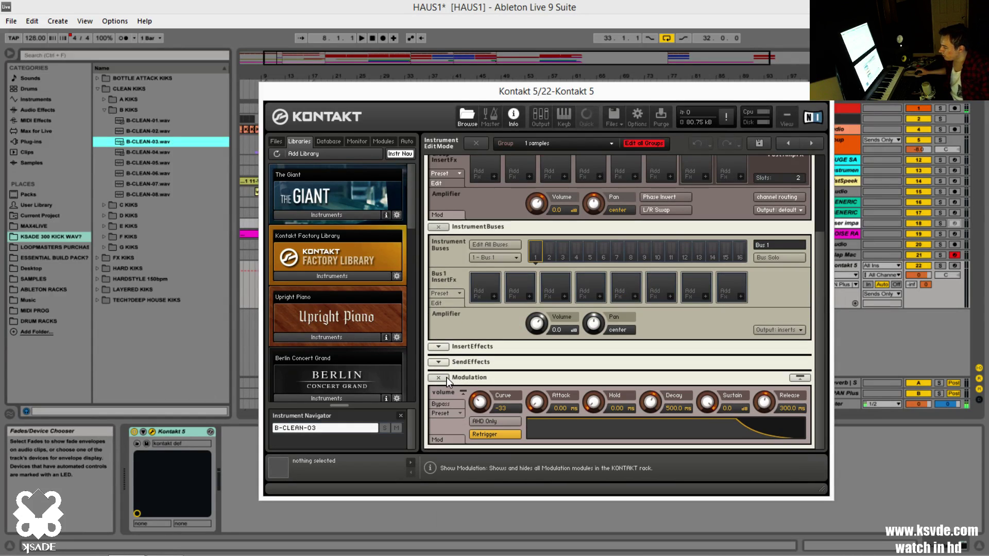
{"action": "scroll", "coordinate": [566, 320], "scroll_direction": "up", "scroll_amount": 2}
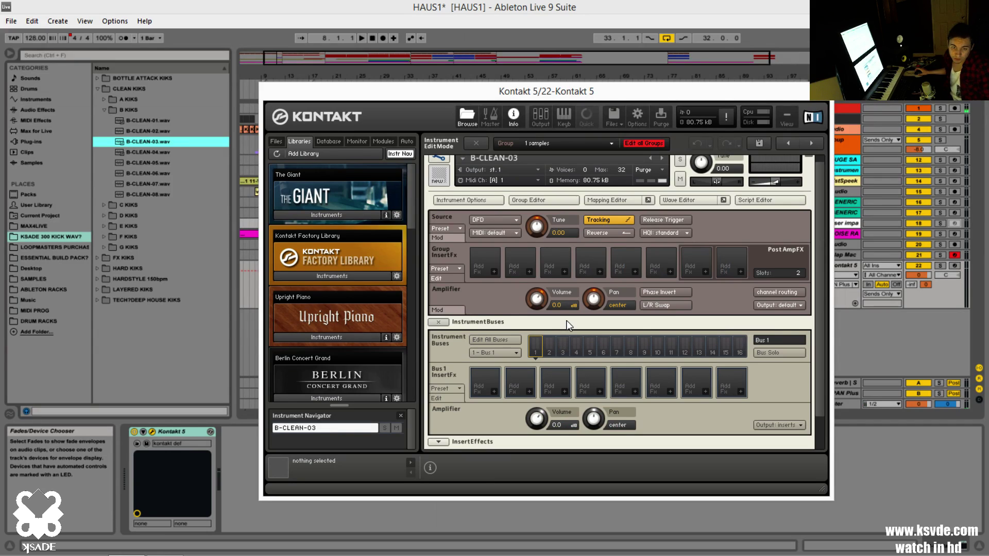
{"action": "scroll", "coordinate": [566, 323], "scroll_direction": "up", "scroll_amount": 1}
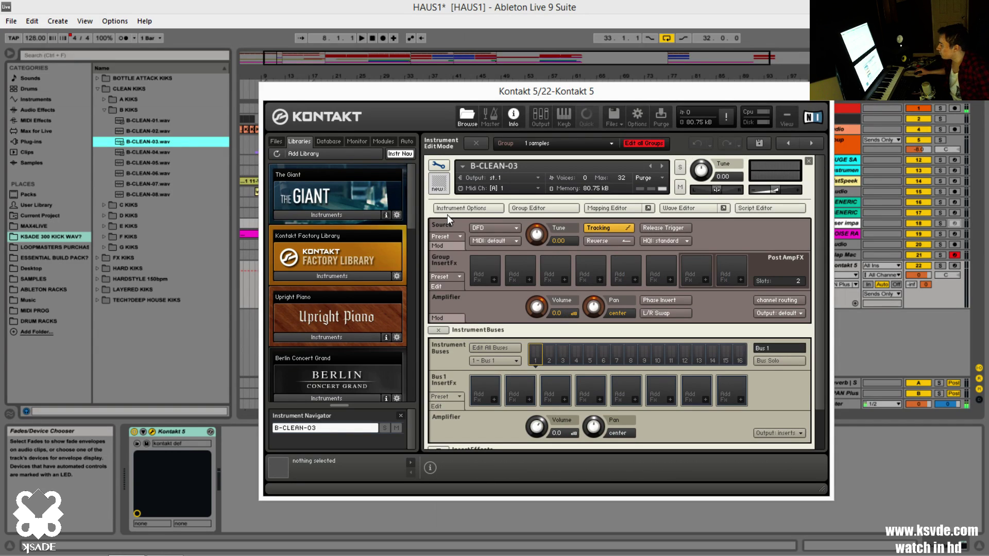
Show the Wave Editor for B-CLEAN-03 and activate sample loops 3 and 2.
{"action": "left_click", "coordinate": [694, 209]}
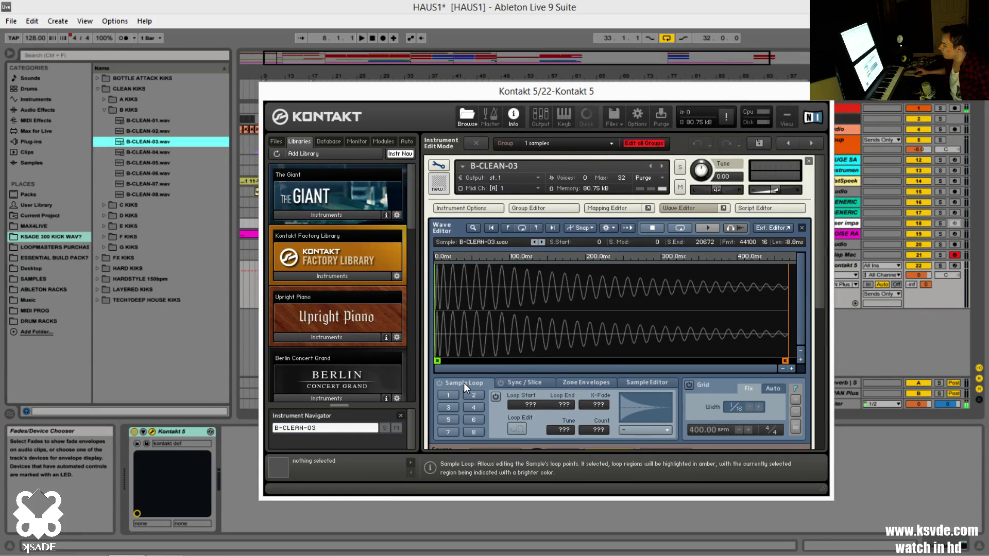
{"action": "left_click", "coordinate": [456, 411]}
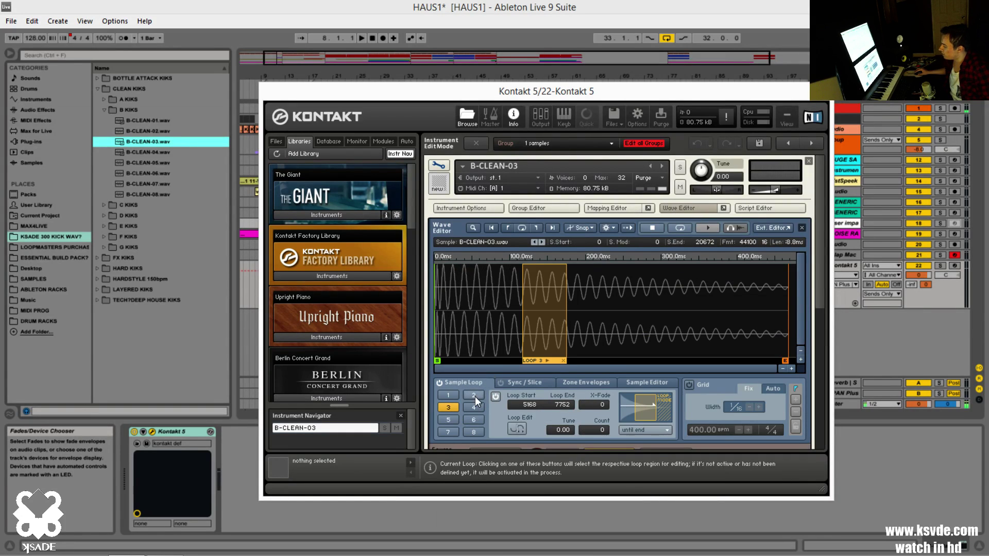
{"action": "left_click", "coordinate": [474, 396]}
Look through the Wave Editor's Sync / Slice, Zone Envelopes and Sample Editor options and the source tuning controls.
{"action": "left_click", "coordinate": [523, 384]}
{"action": "scroll", "coordinate": [503, 402], "scroll_direction": "down", "scroll_amount": 2}
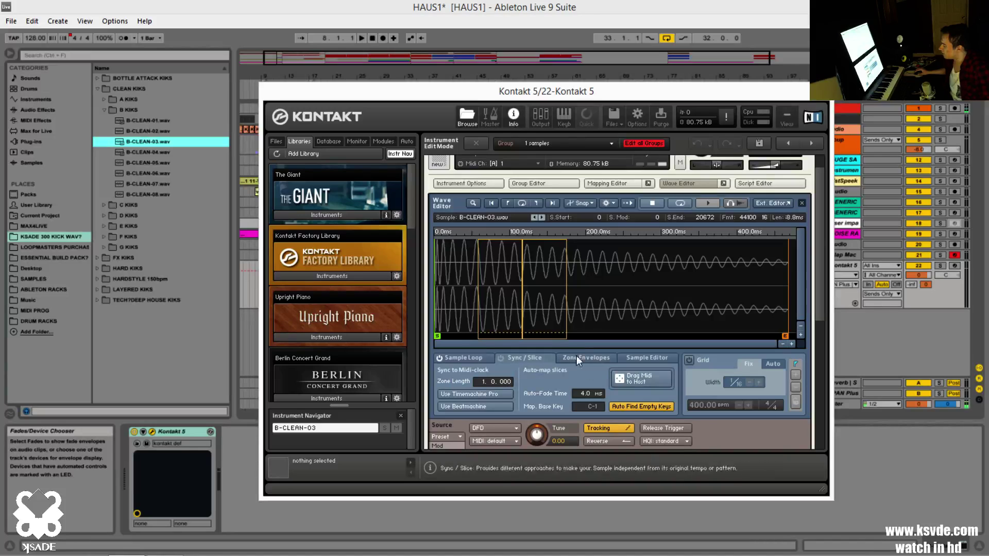
{"action": "left_click", "coordinate": [593, 359]}
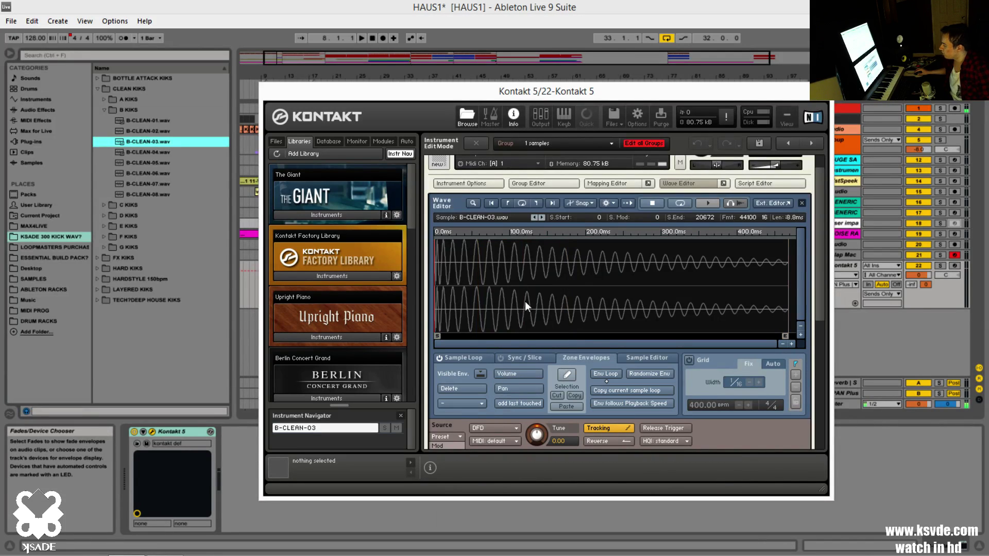
{"action": "left_click", "coordinate": [639, 359]}
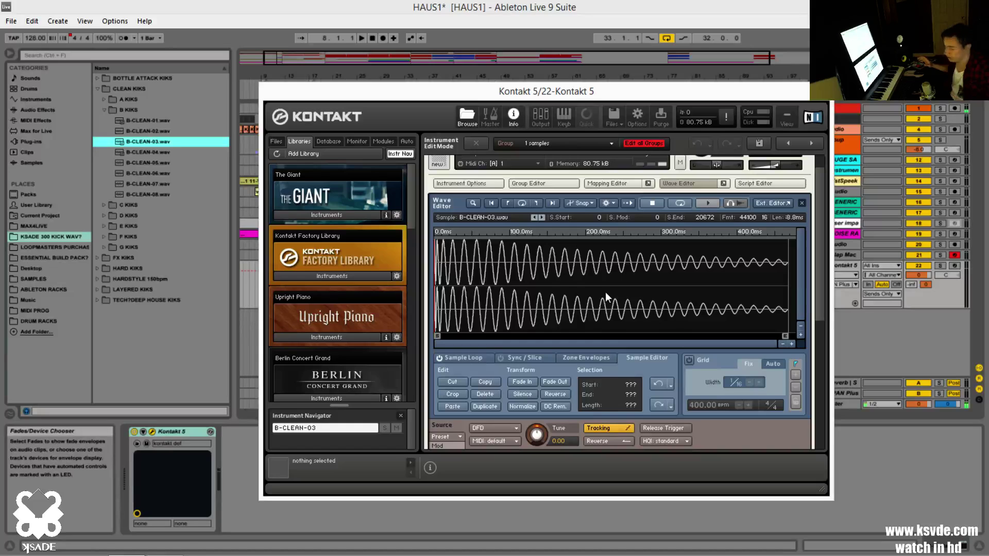
{"action": "scroll", "coordinate": [609, 292], "scroll_direction": "down", "scroll_amount": 2}
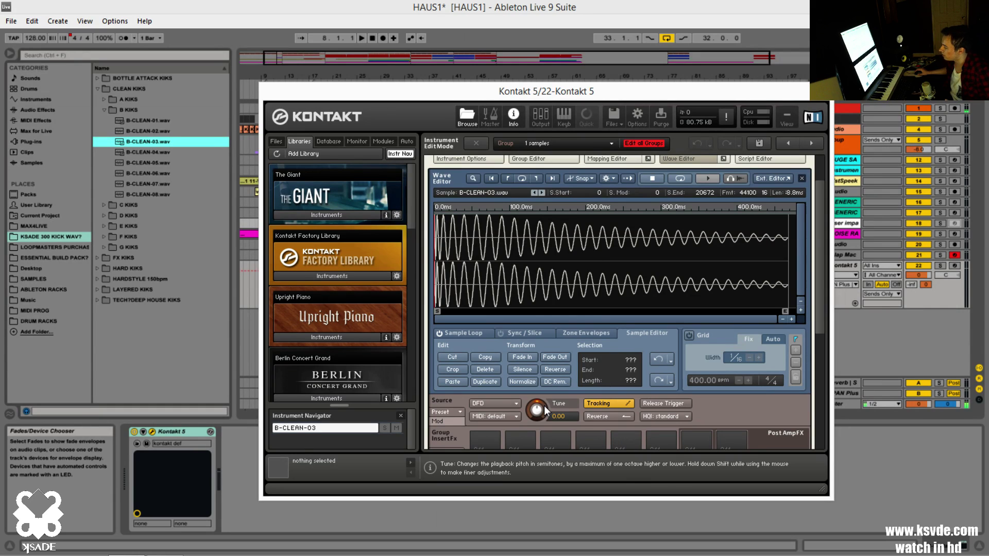
{"action": "scroll", "coordinate": [667, 170], "scroll_direction": "up", "scroll_amount": 4}
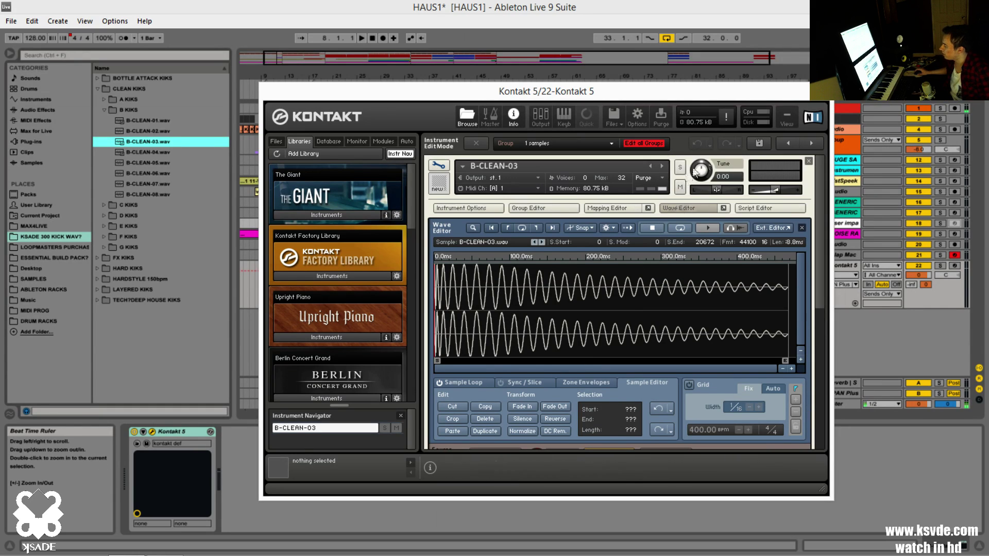
{"action": "scroll", "coordinate": [686, 236], "scroll_direction": "down", "scroll_amount": 7}
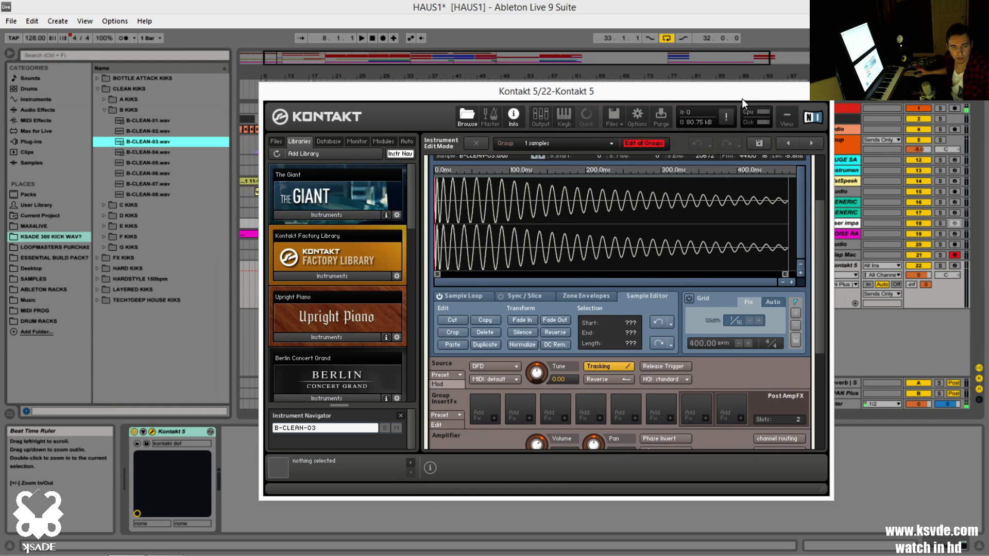
{"action": "left_click_drag", "start_coordinate": [742, 97], "coordinate": [712, 107]}
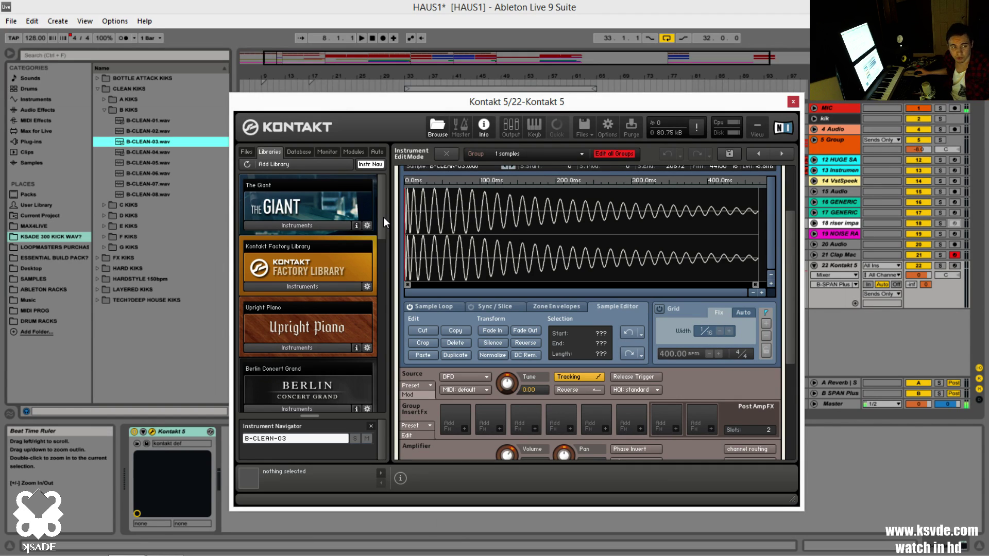
{"action": "left_click_drag", "start_coordinate": [383, 217], "coordinate": [388, 162]}
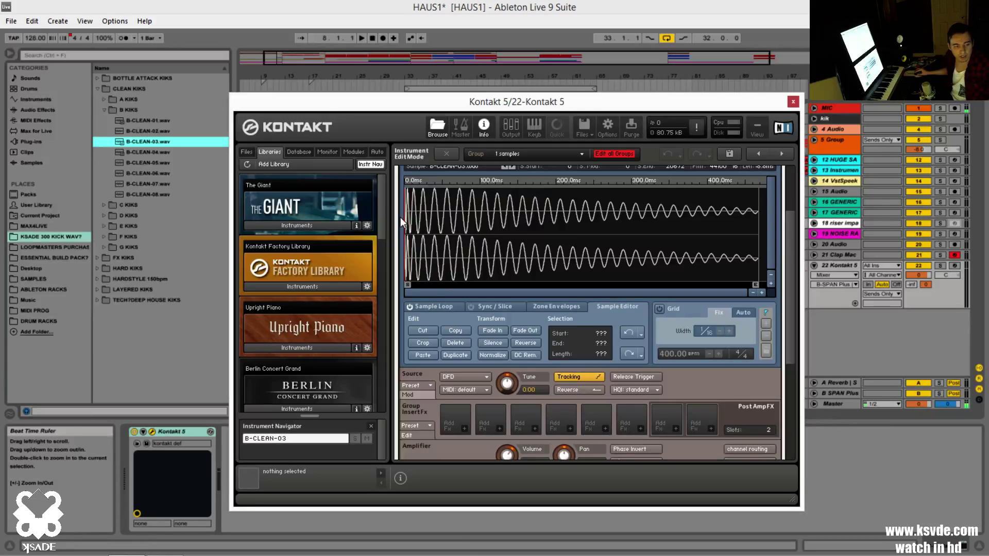
{"action": "mouse_move", "coordinate": [382, 218]}
{"action": "left_mouse_down"}
{"action": "mouse_move", "coordinate": [382, 229]}
{"action": "mouse_move", "coordinate": [385, 204]}
{"action": "left_mouse_up"}
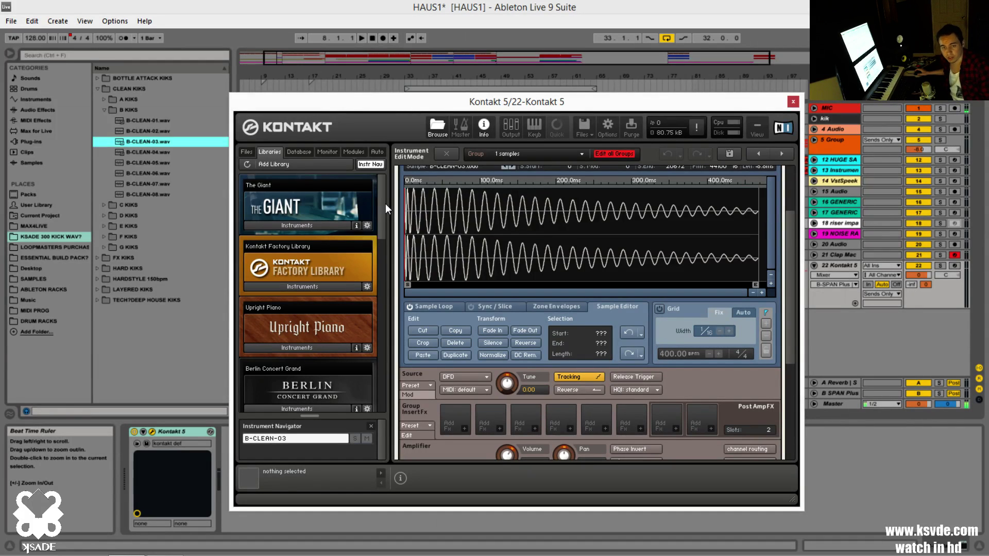
{"action": "left_click_drag", "start_coordinate": [381, 208], "coordinate": [402, 166]}
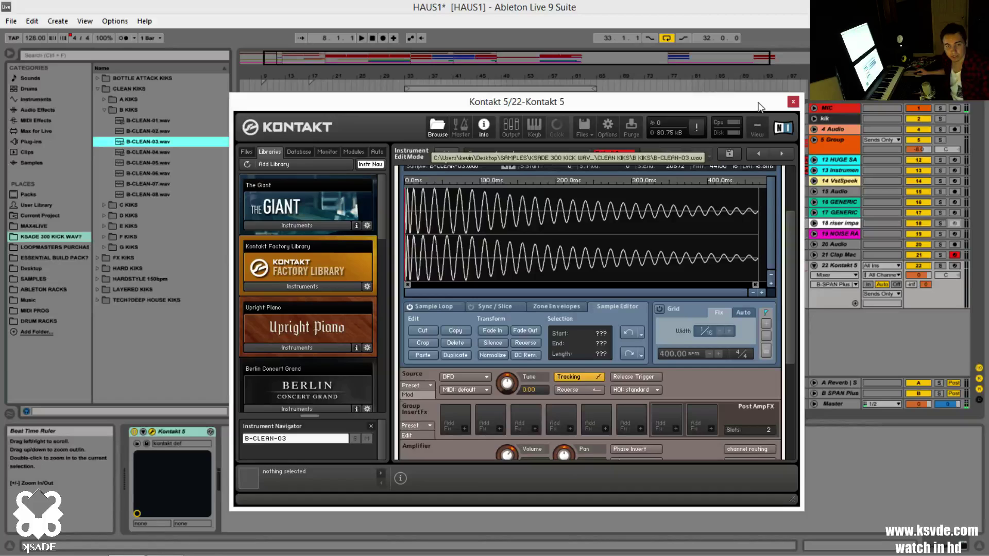
Close the Kontakt 5 plug-in window to return to the full arrangement.
{"action": "left_click_drag", "start_coordinate": [758, 106], "coordinate": [724, 91]}
{"action": "left_click", "coordinate": [759, 91]}
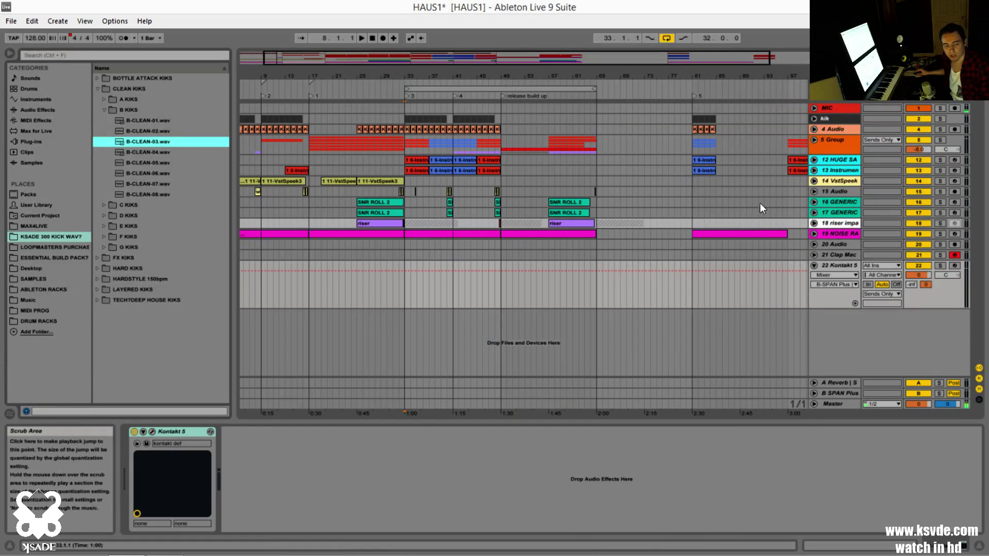